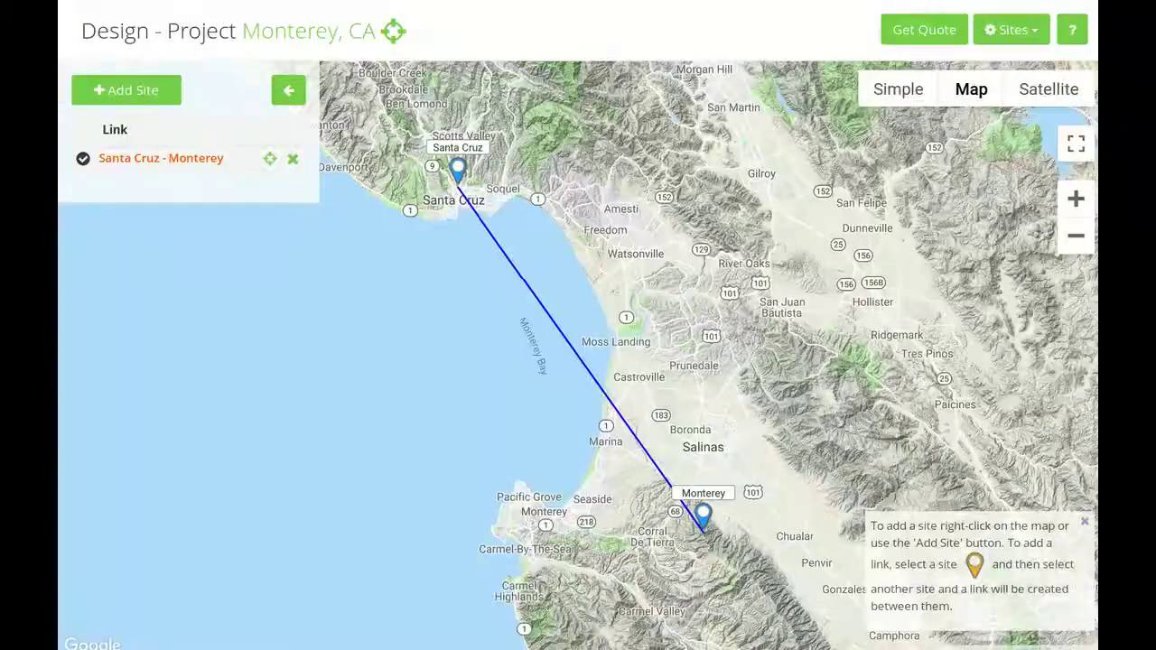
Open the Santa Cruz - Monterey link design and look over its basic parameters and elevation profile.
click(160, 158)
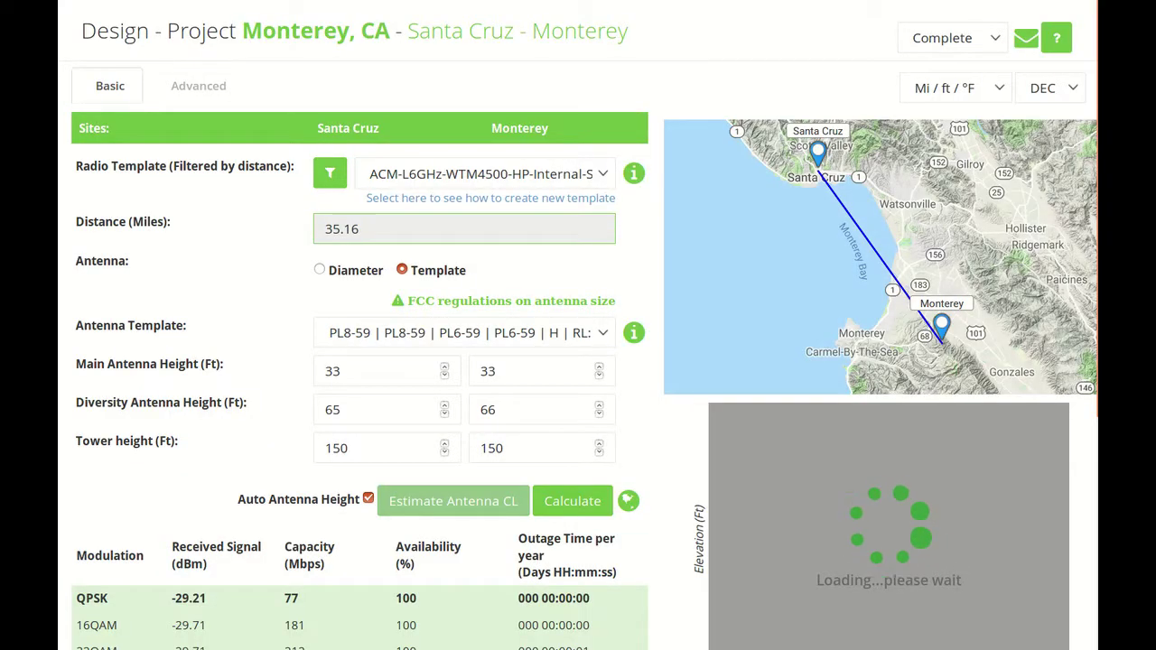
scroll(578, 326, down, 1)
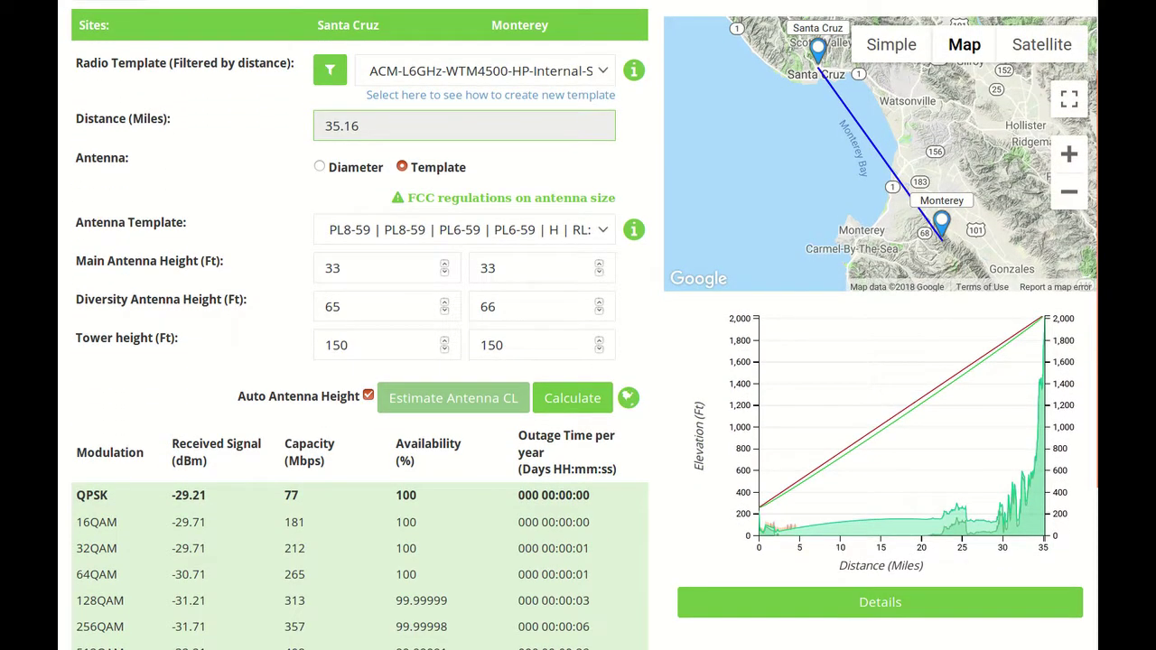
scroll(578, 325, down, 1)
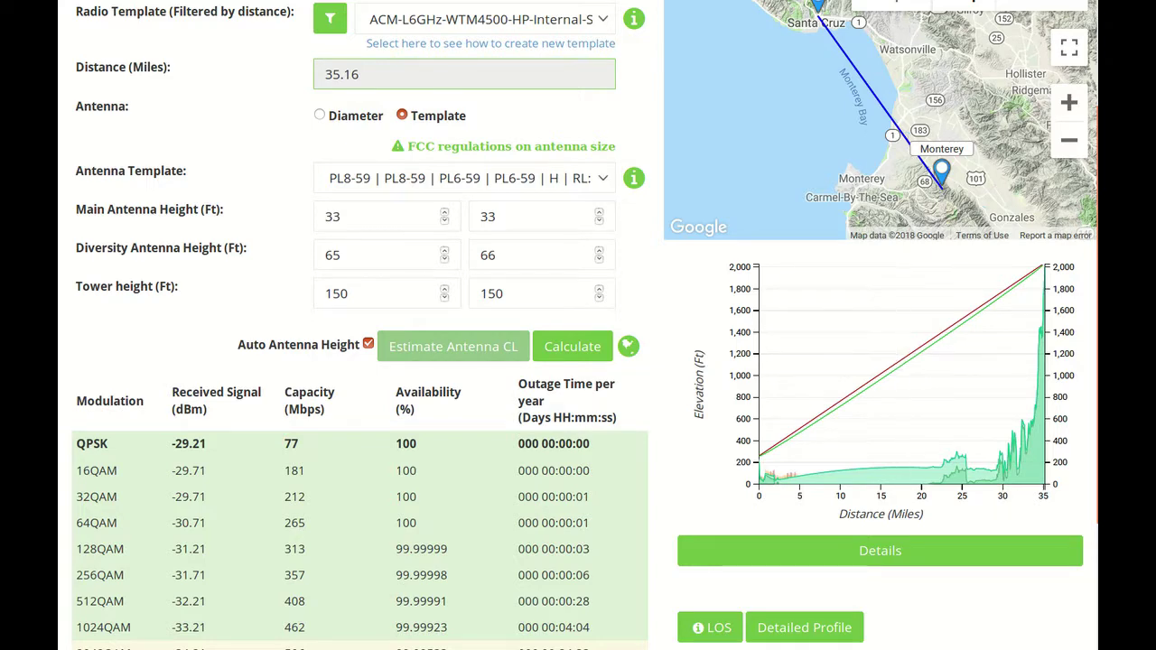
scroll(578, 325, up, 3)
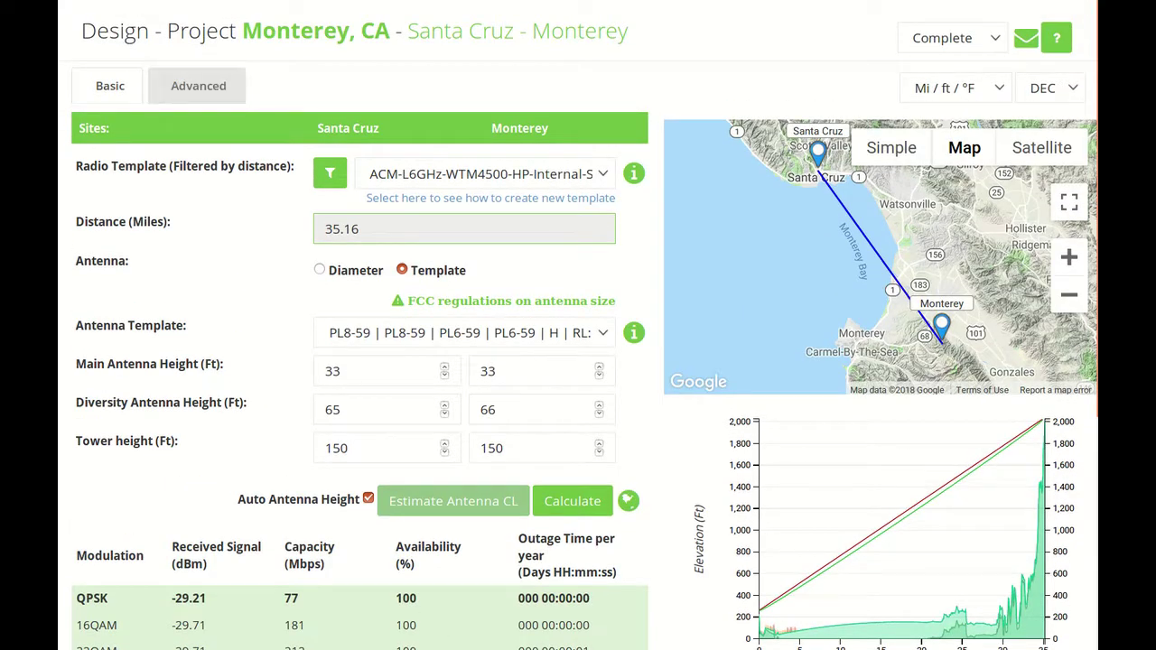
Open the reflection analysis settings in the link's advanced profile and review the reflection point distances and K factor range.
click(198, 86)
click(337, 129)
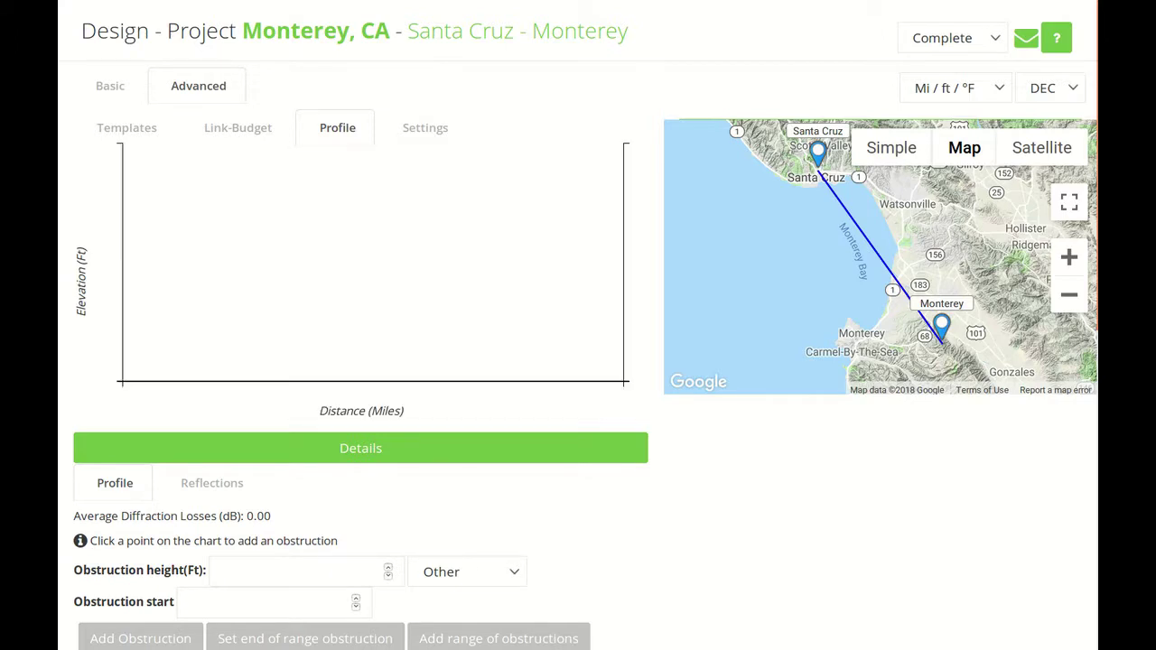
scroll(578, 325, down, 3)
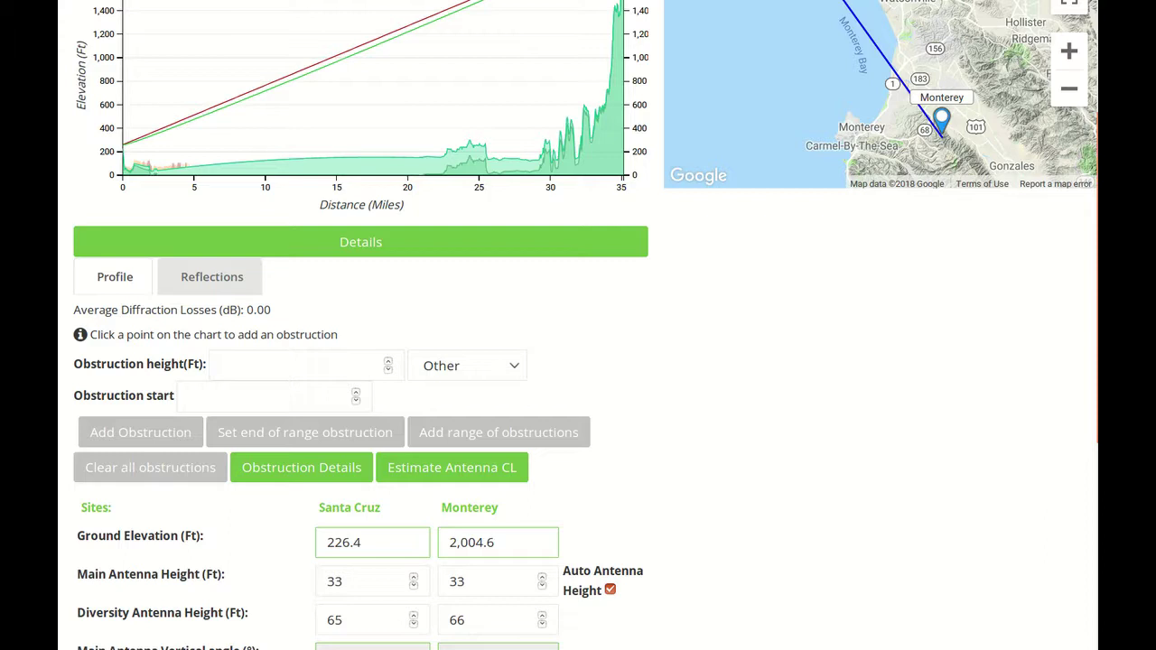
click(211, 276)
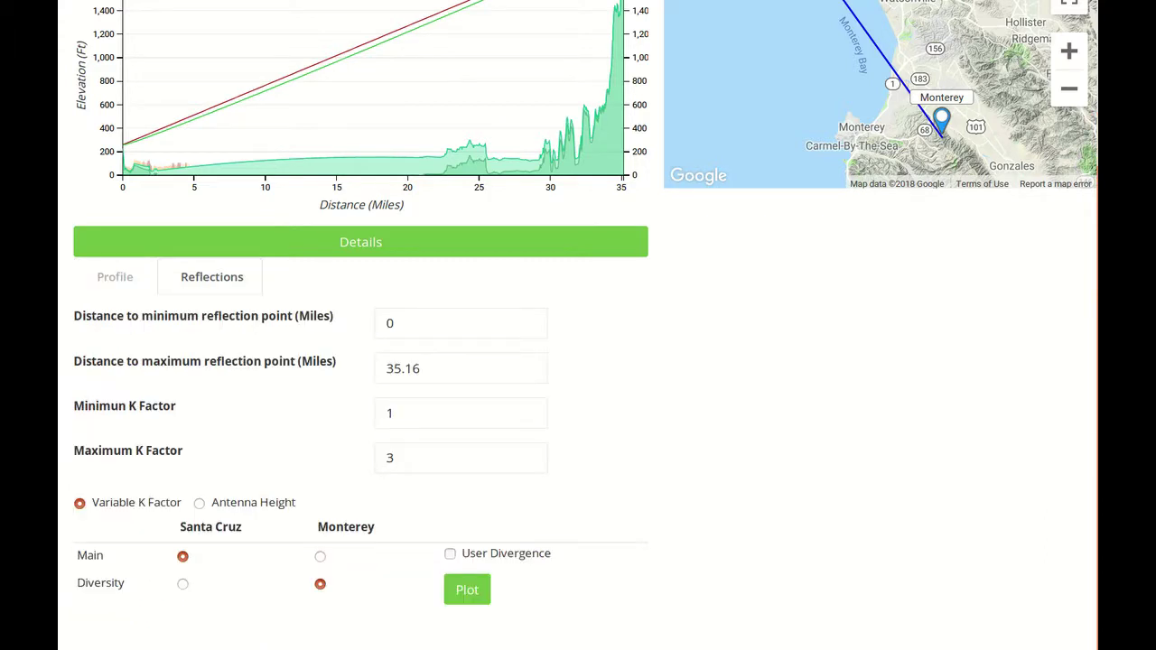
scroll(578, 325, up, 2)
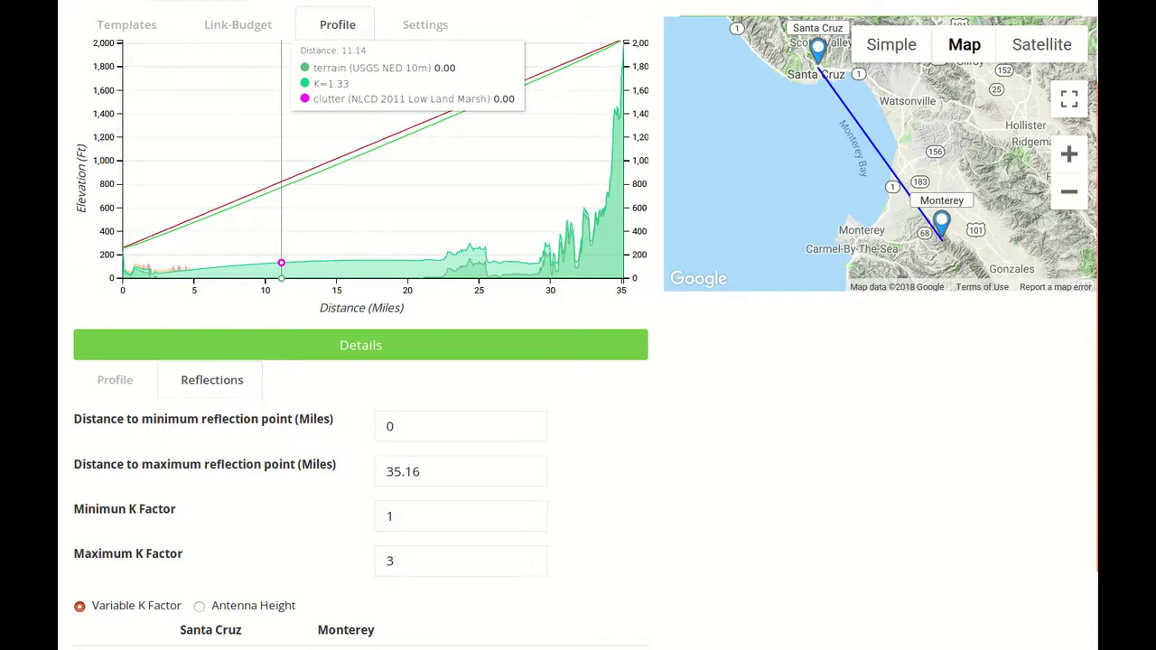
scroll(281, 262, down, 1)
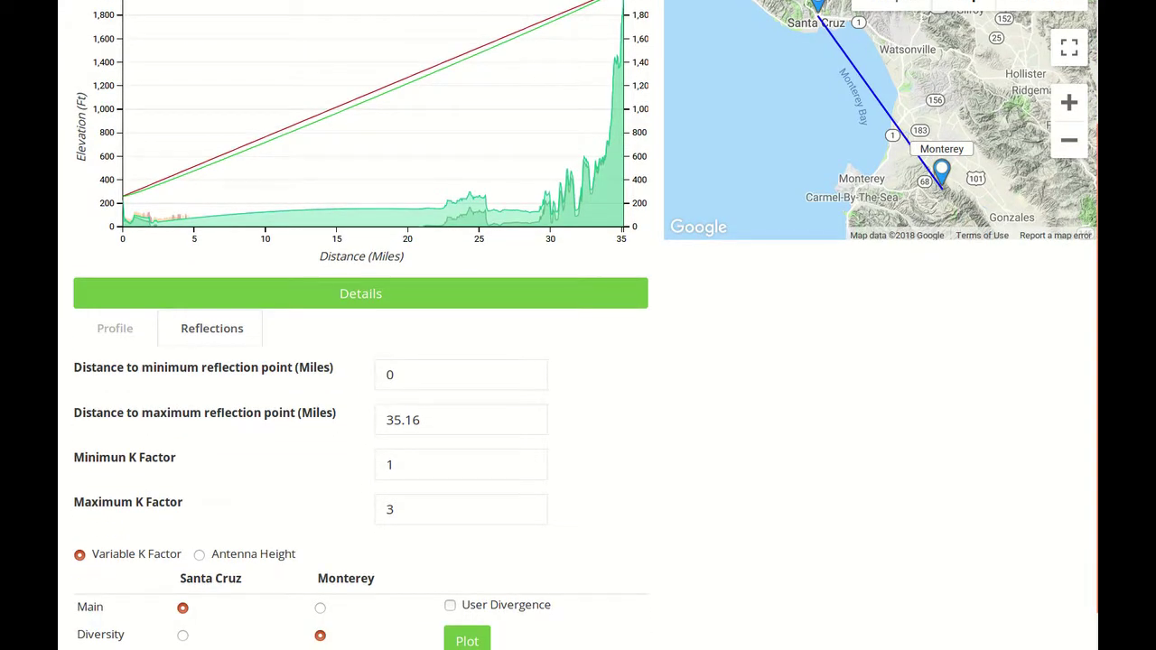
scroll(361, 325, down, 1)
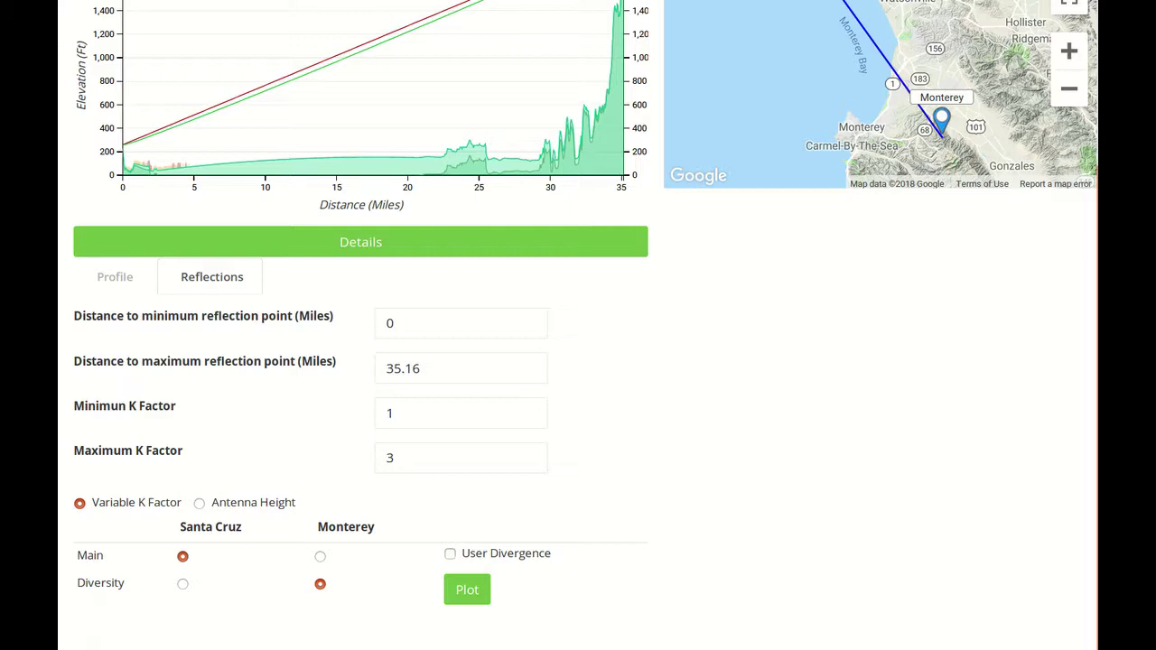
scroll(578, 325, up, 1)
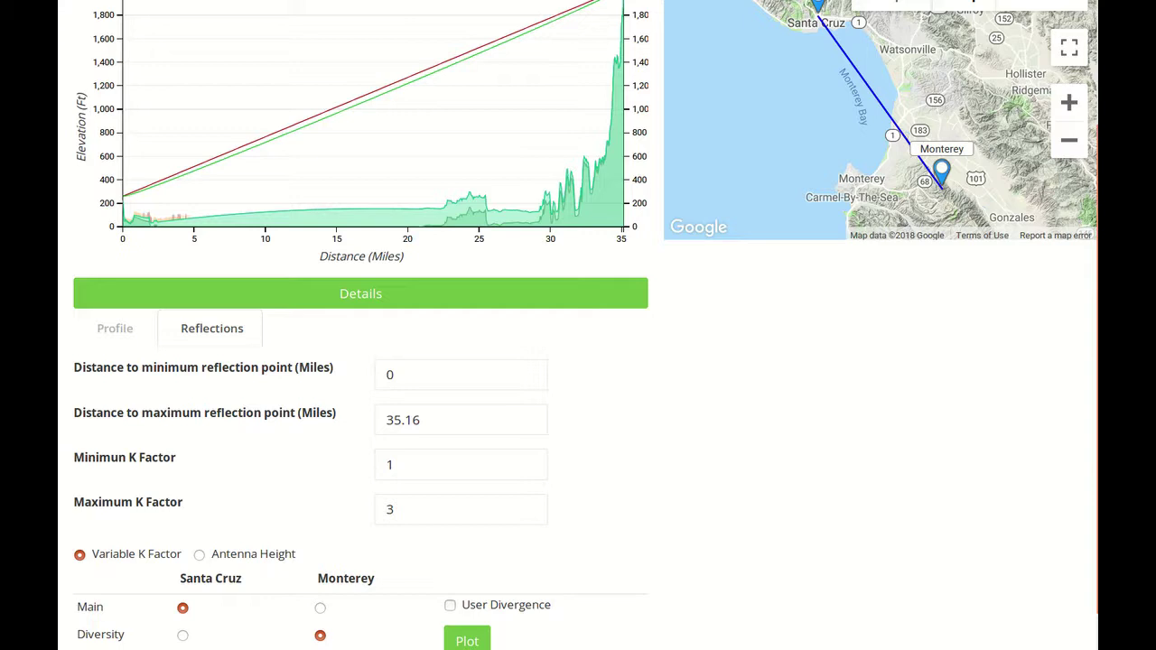
scroll(578, 326, down, 1)
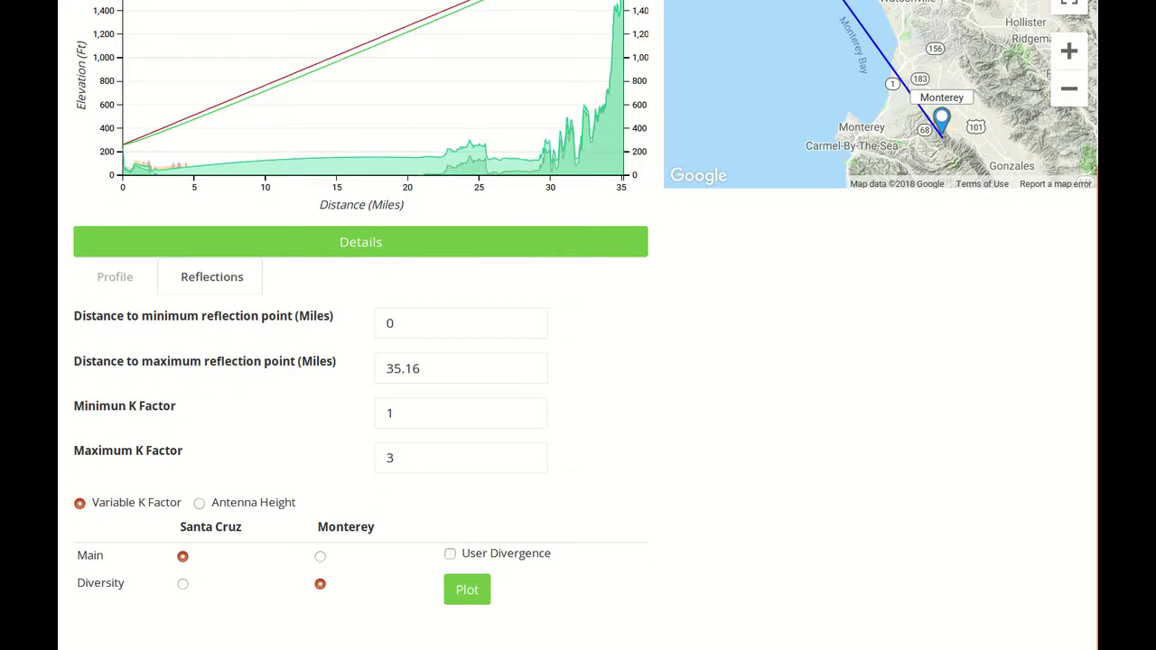
Switch the reflection analysis to Antenna Height and check the K Factor among the link's profile parameters.
click(199, 503)
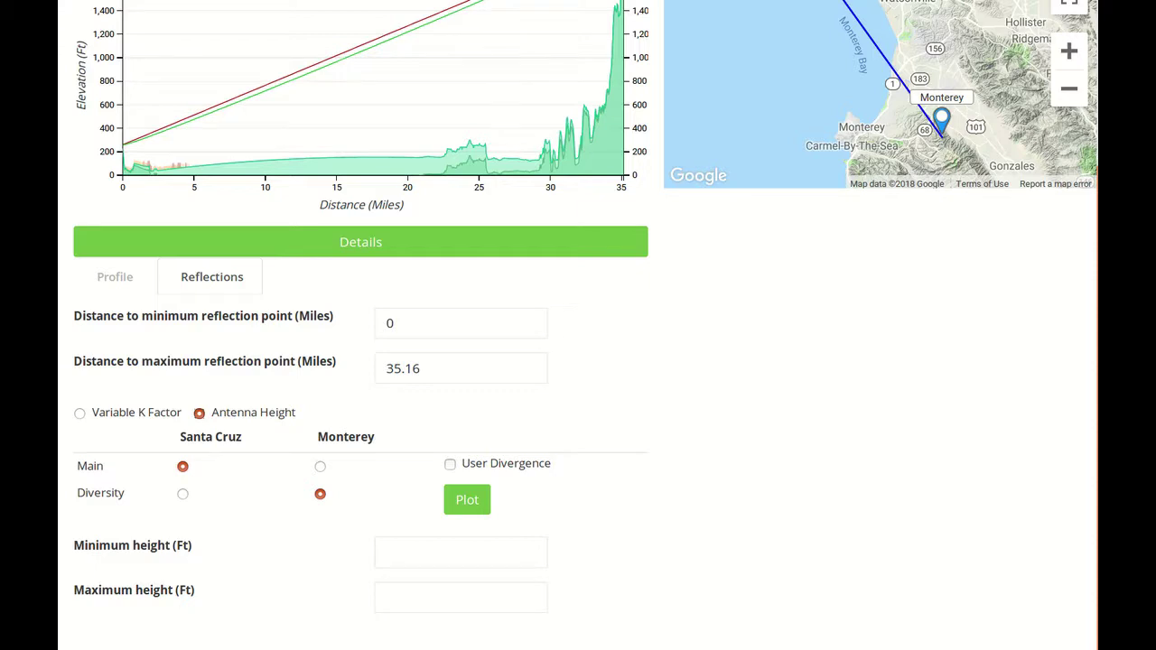
scroll(578, 325, down, 1)
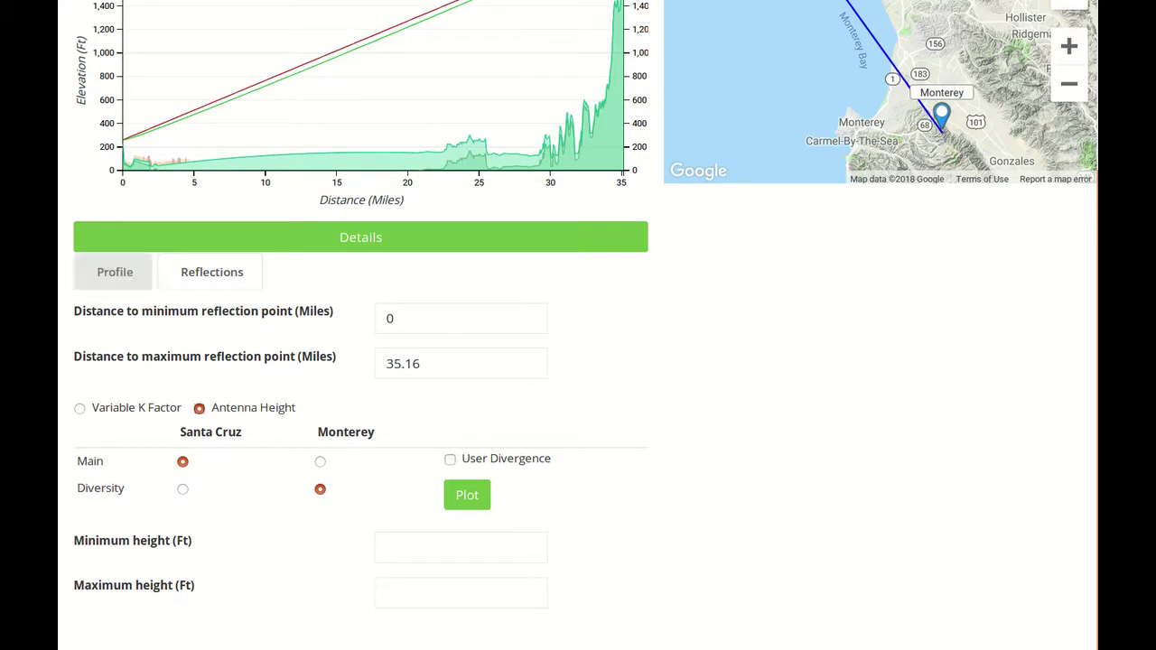
click(115, 272)
scroll(114, 272, down, 5)
scroll(578, 325, down, 1)
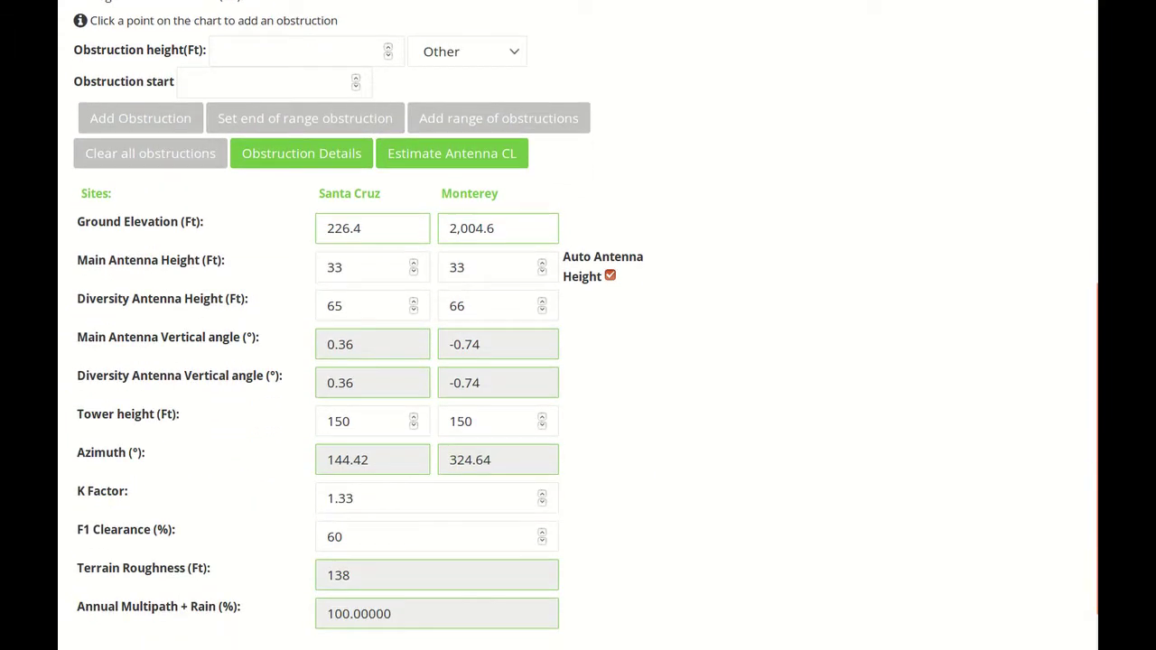
click(363, 499)
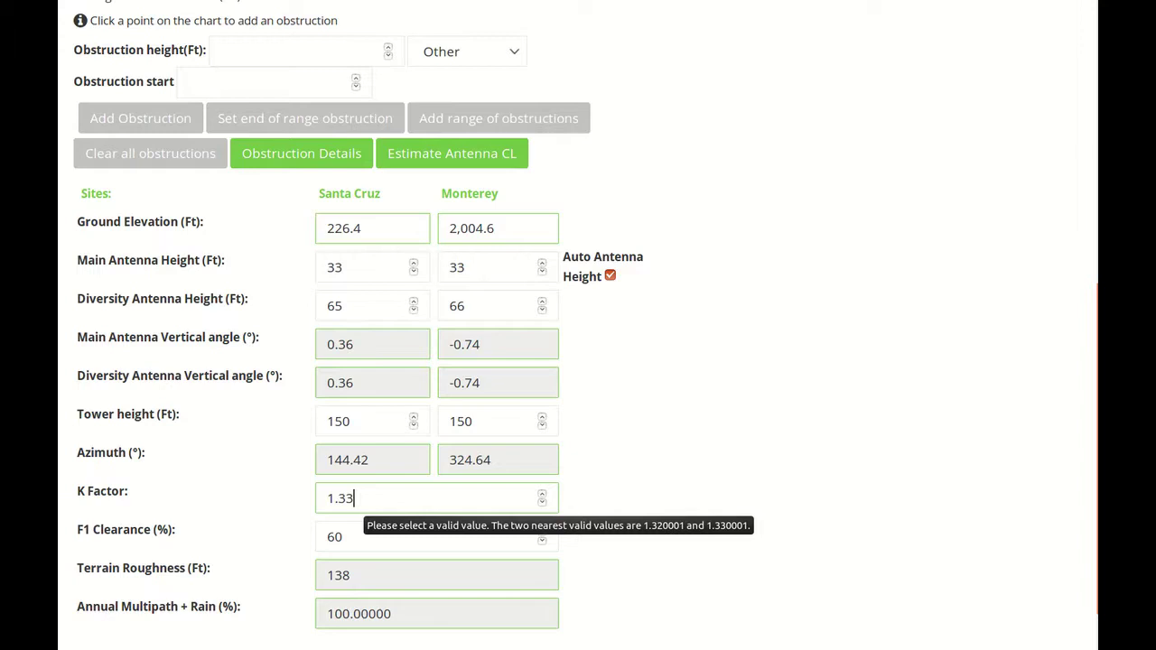
scroll(363, 499, up, 5)
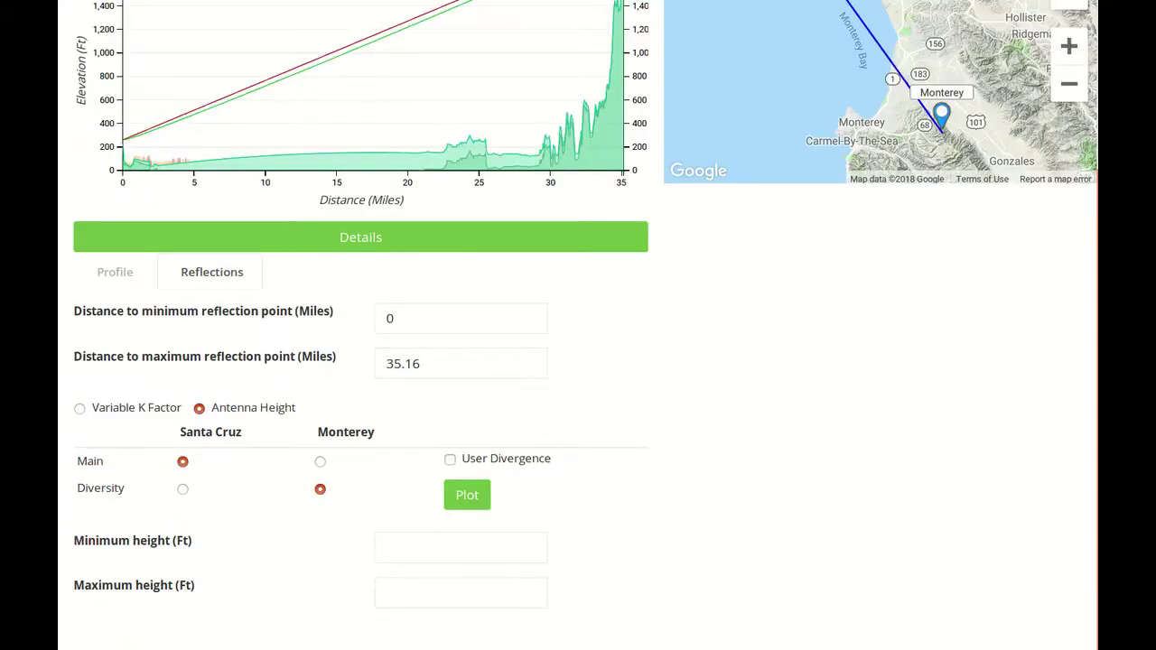
Return the reflection analysis from Antenna Height to Variable K Factor and plot it.
click(461, 548)
click(461, 593)
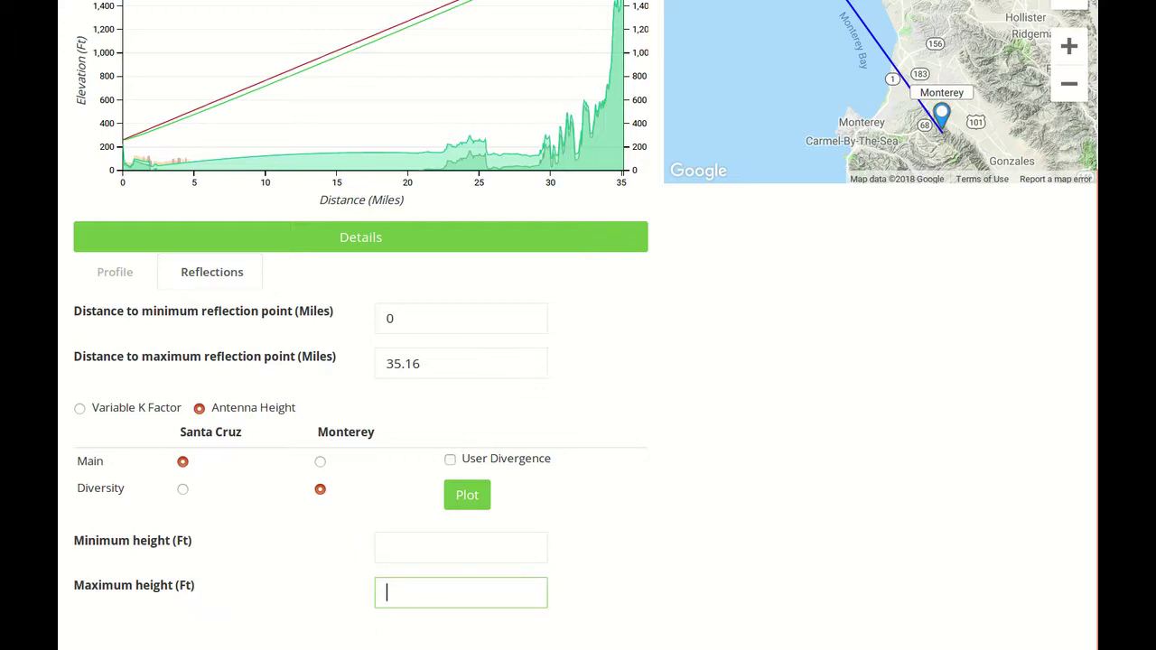
click(461, 549)
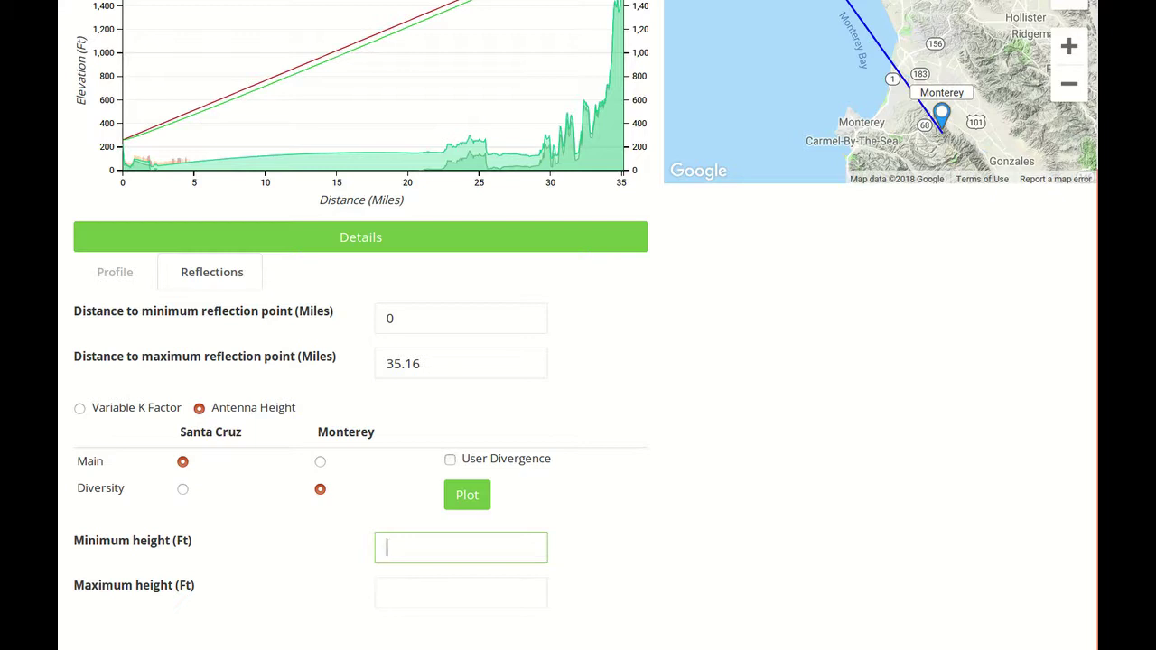
click(79, 409)
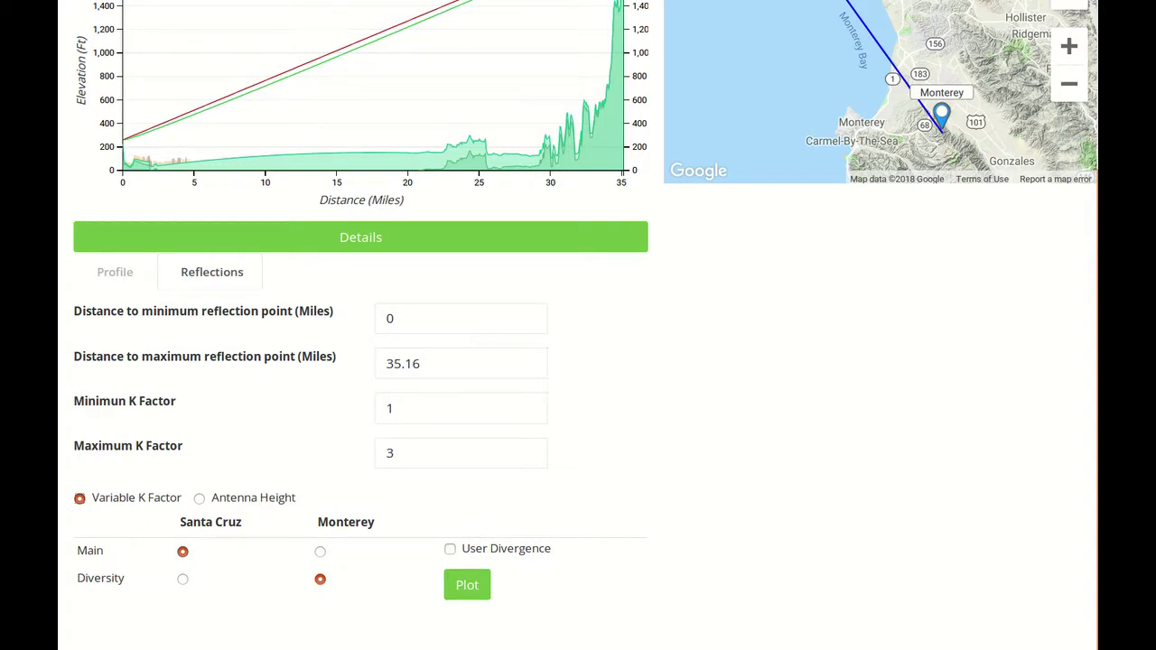
click(467, 585)
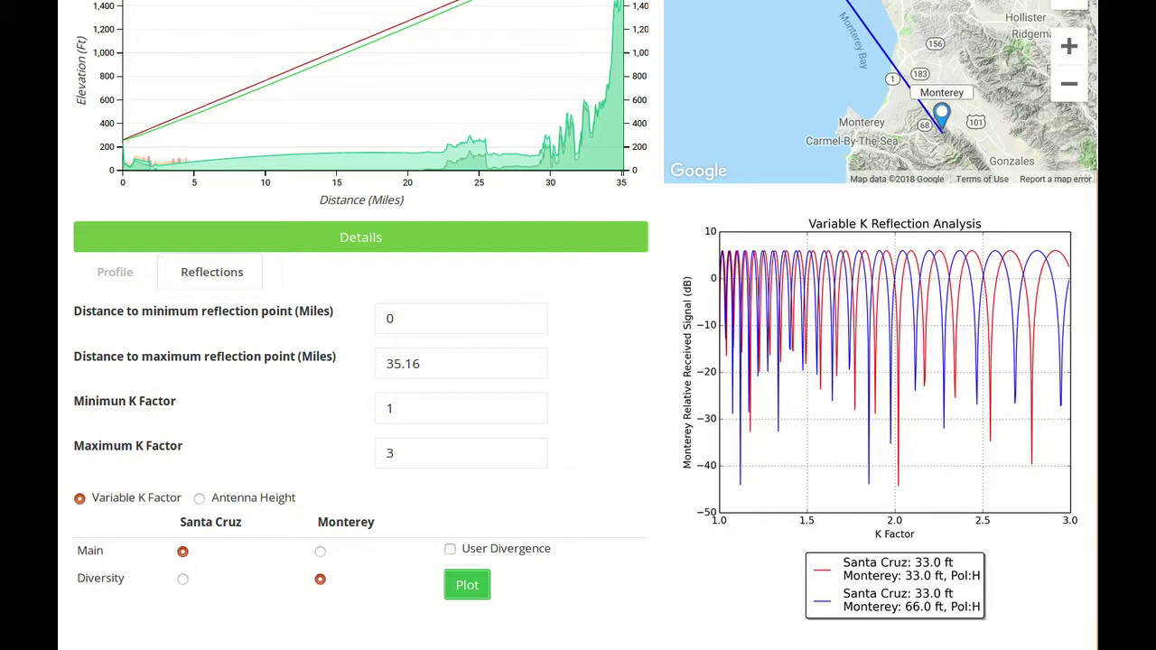
Set the Maximum K Factor to 1.5 and replot the variable K reflection analysis.
double_click(390, 453)
text(1.5)
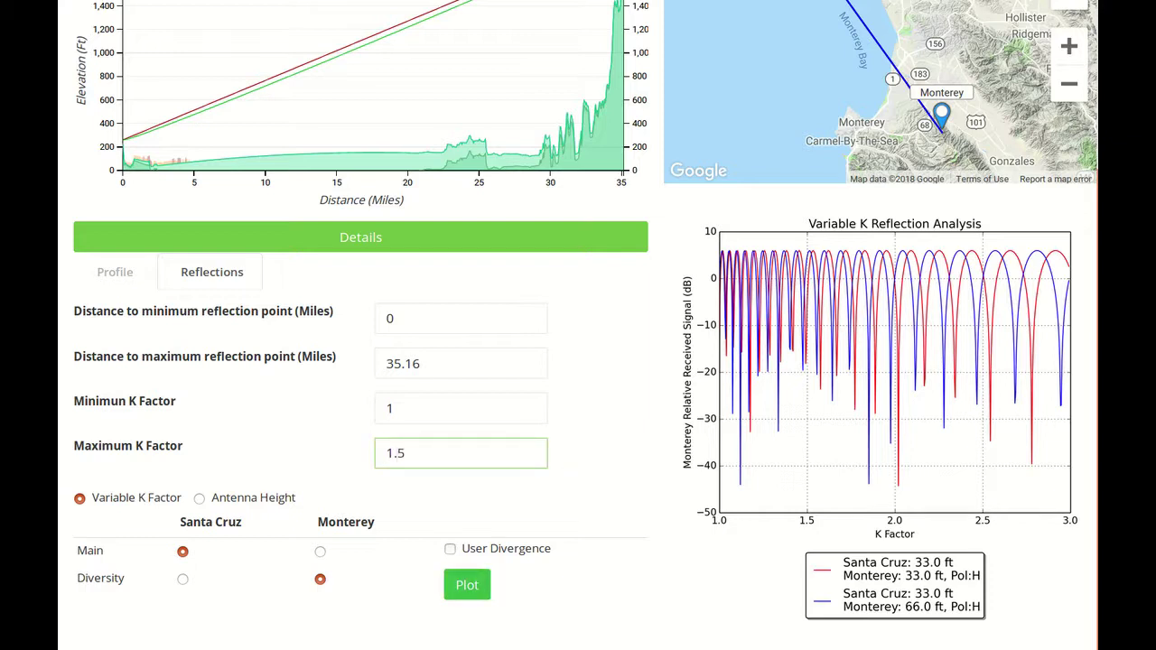
click(467, 585)
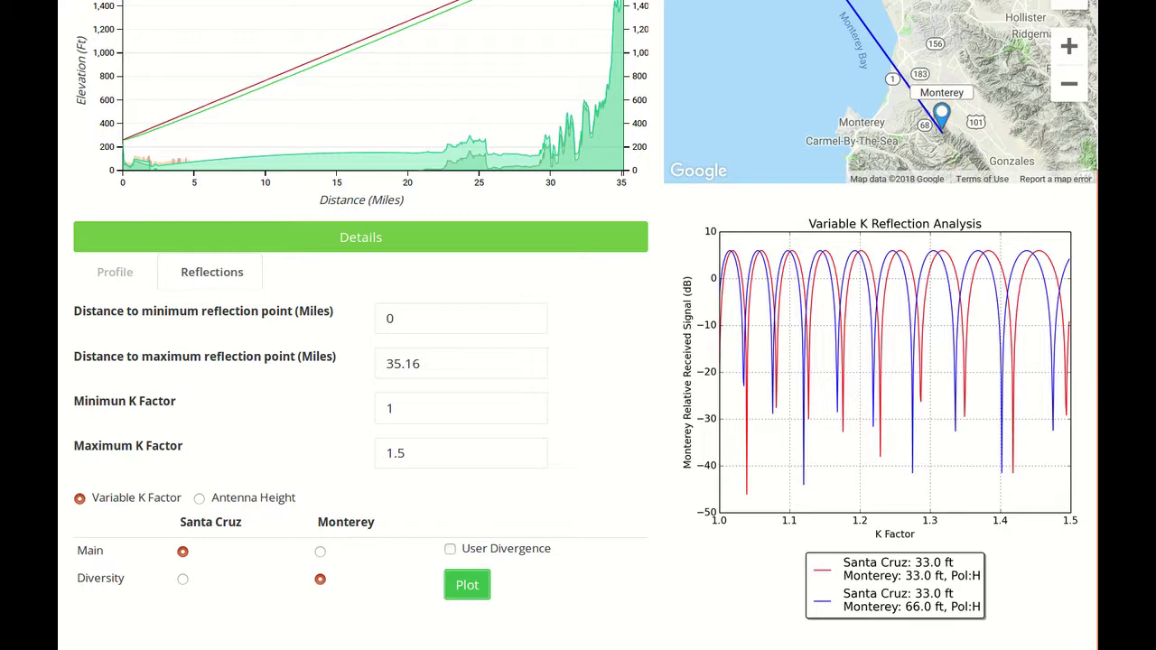
Set Monterey's diversity antenna height to 65 ft in the profile parameters and return to the reflection settings.
click(115, 272)
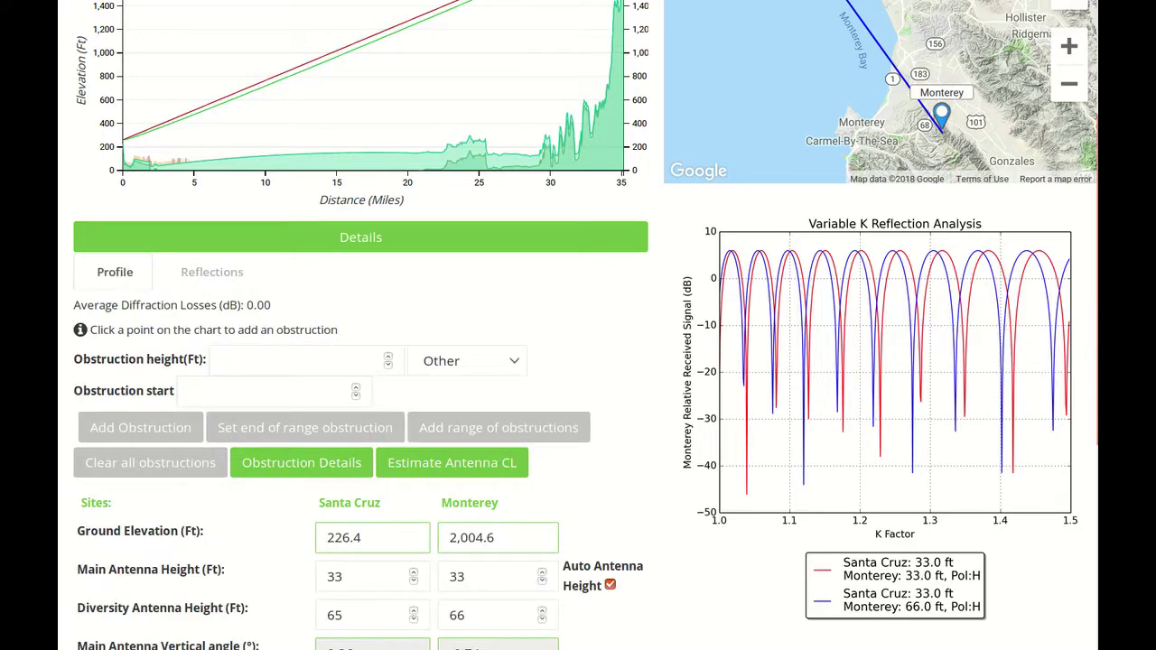
scroll(115, 272, down, 1)
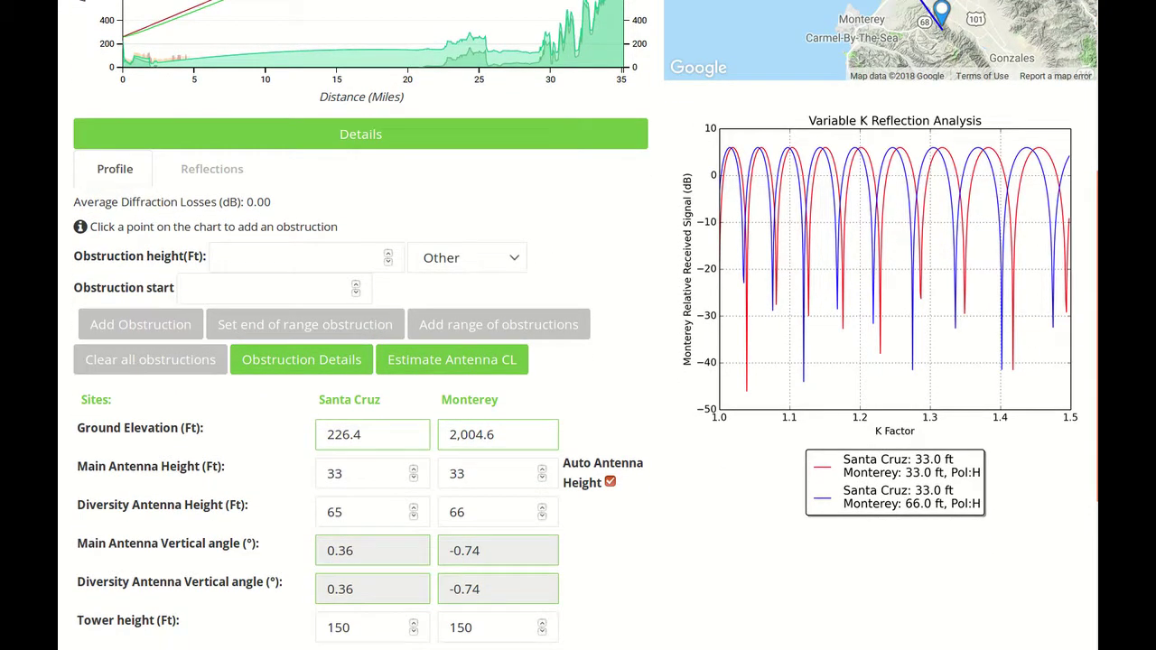
drag(344, 512, 326, 513)
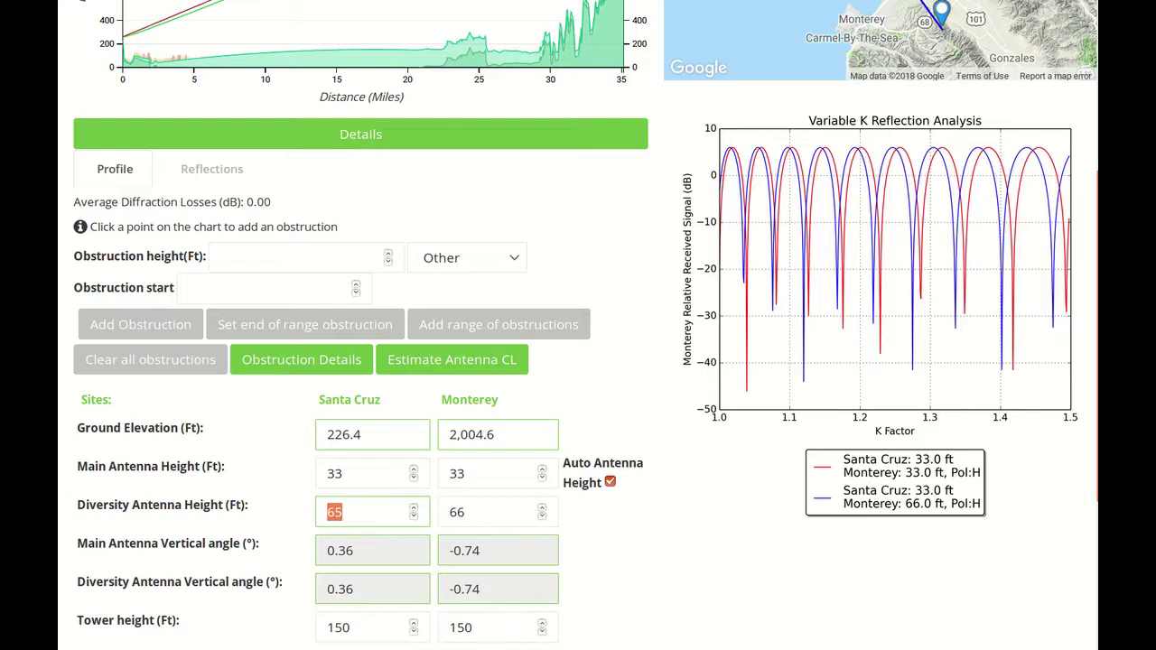
key(Tab)
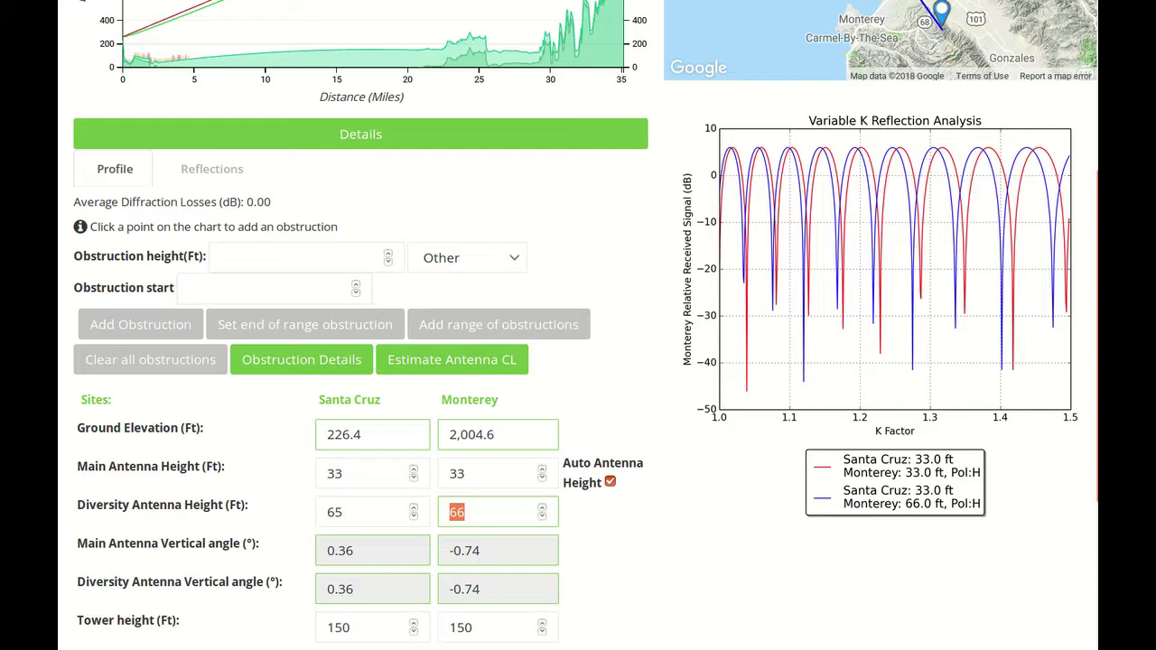
text(65)
click(211, 168)
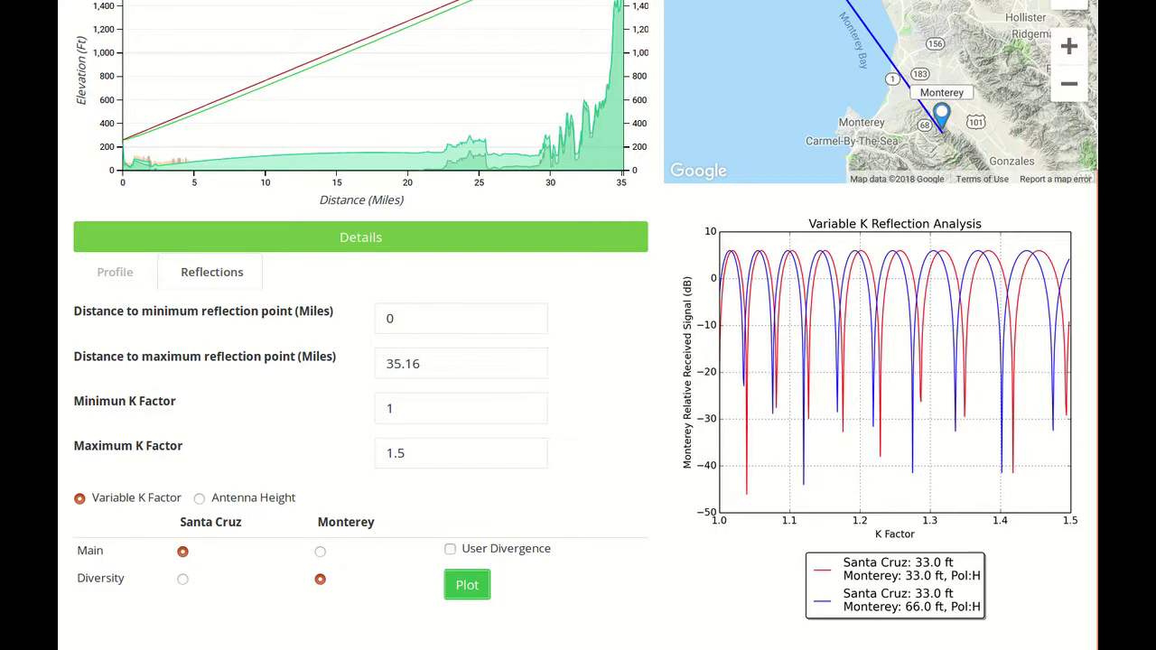
Set Monterey's diversity antenna height to 69 ft in the profile parameters and replot the reflection analysis.
click(114, 272)
scroll(271, 361, down, 1)
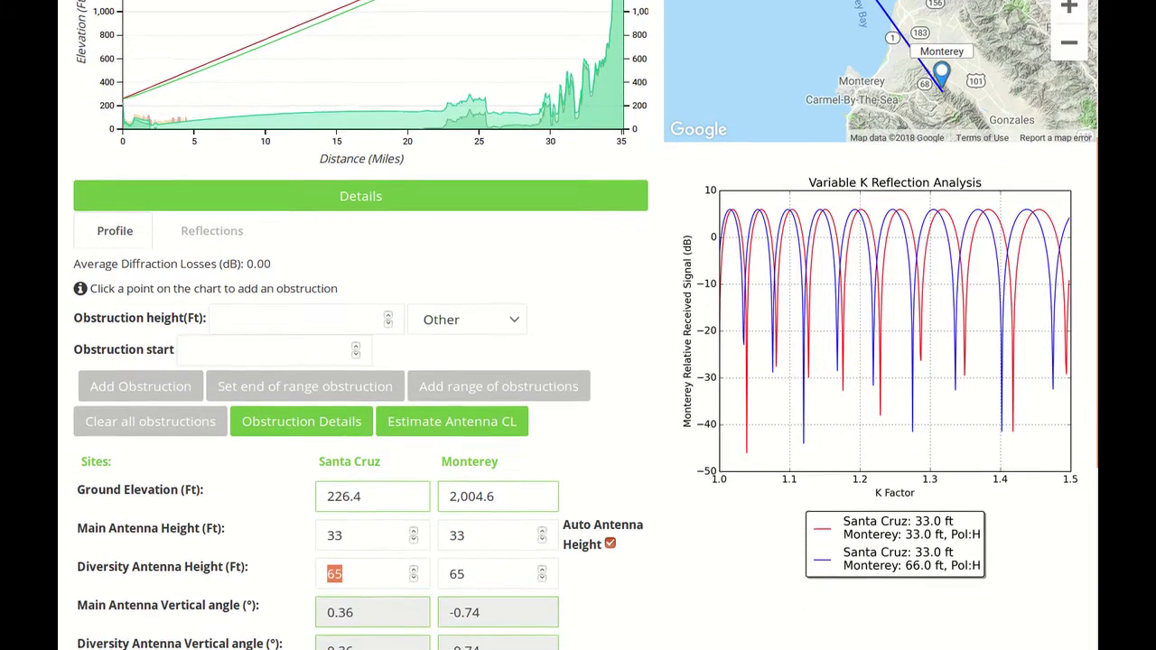
drag(467, 565, 447, 565)
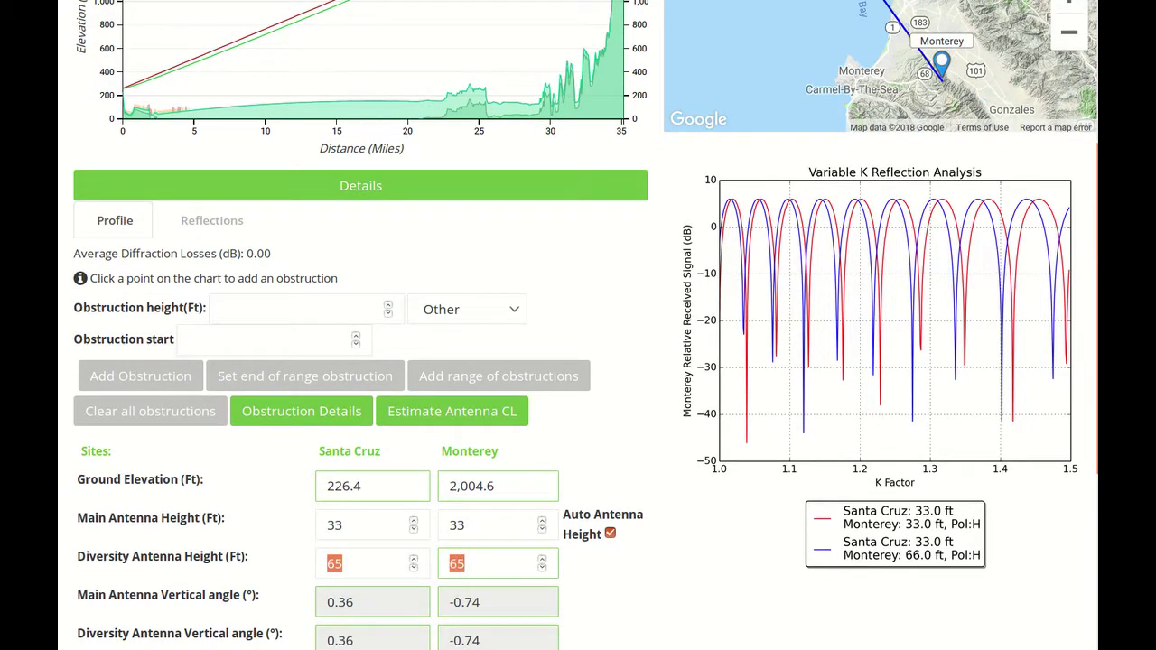
text(68)
click(212, 222)
click(467, 584)
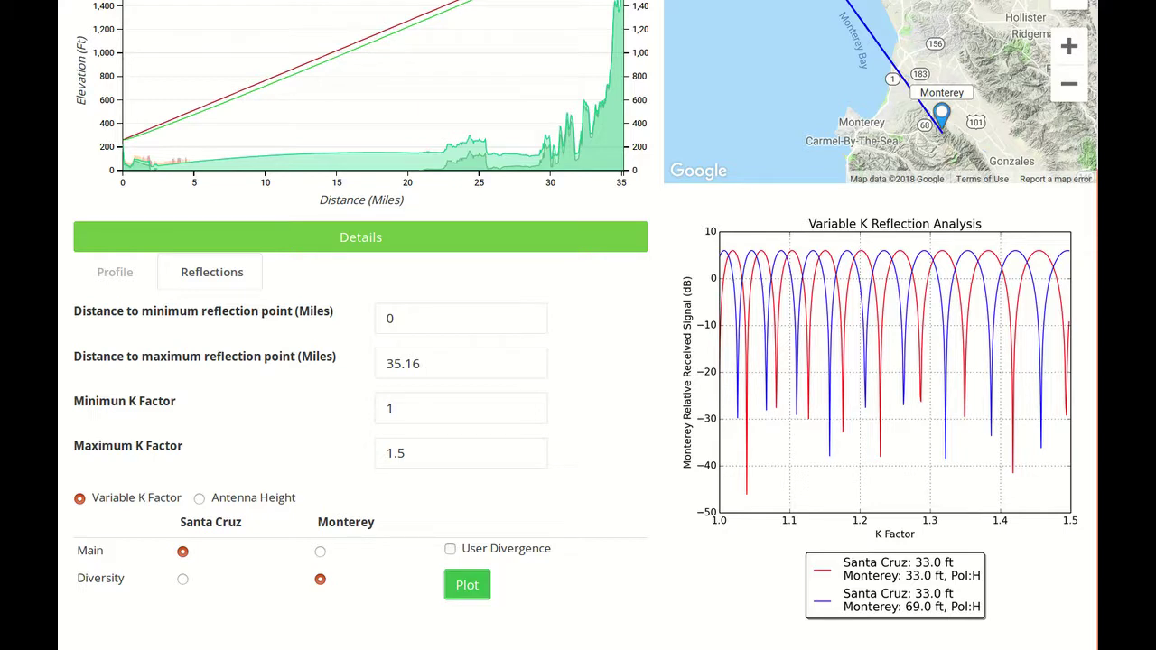
Set the Maximum K Factor to 3 and replot the variable K reflection analysis.
double_click(406, 454)
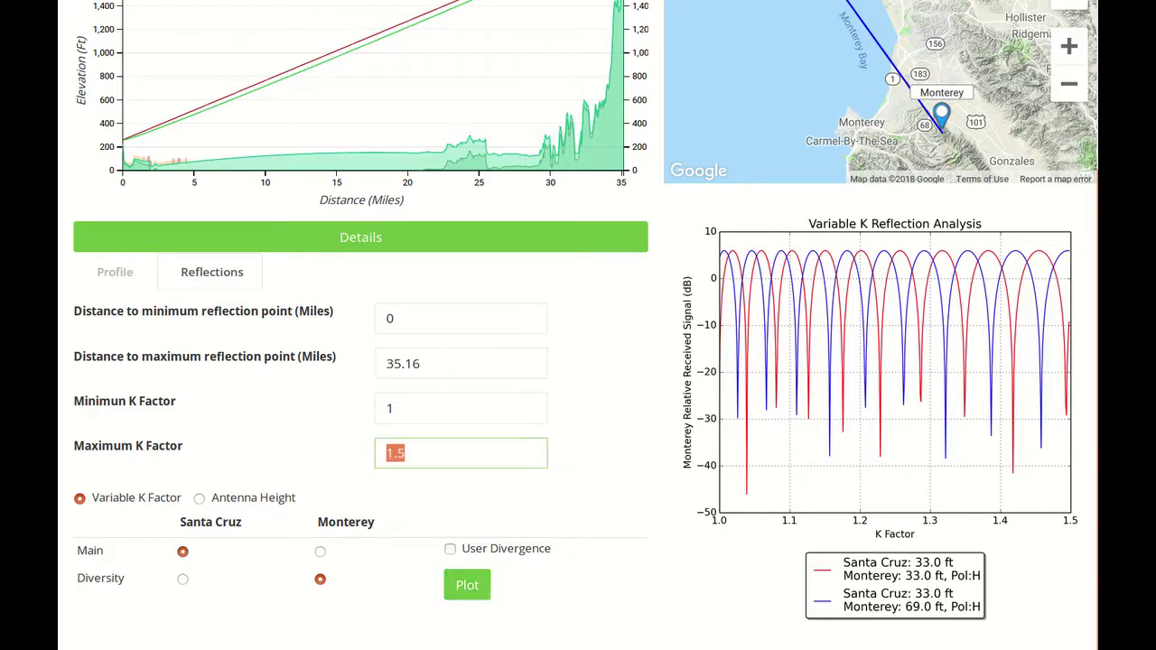
text(3)
click(467, 584)
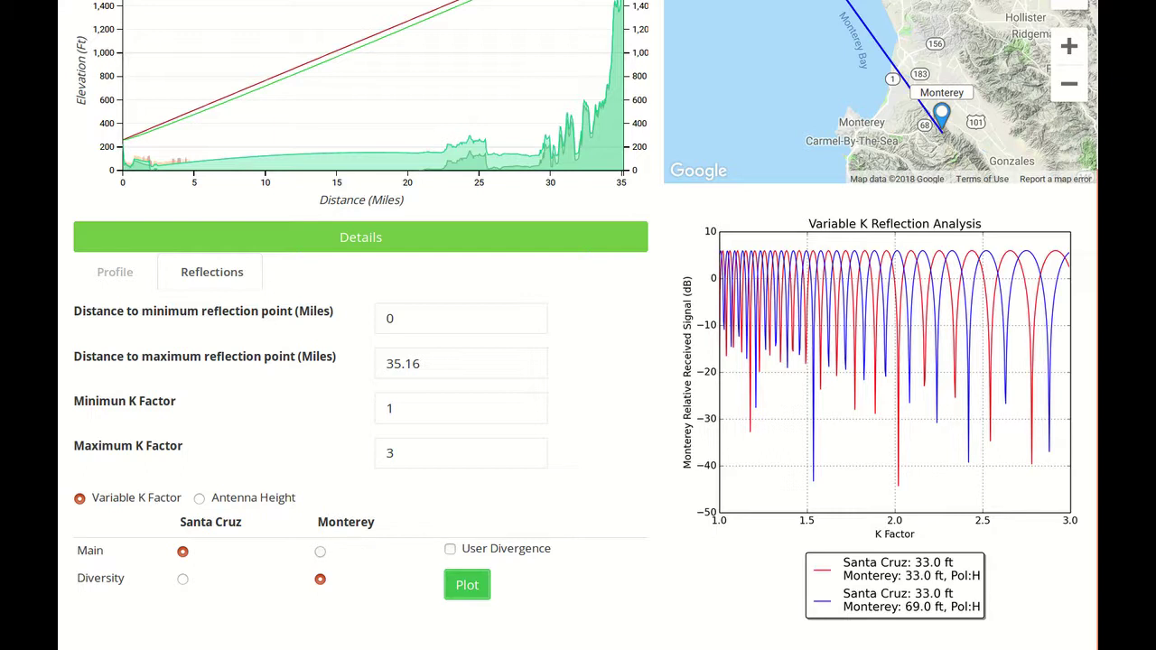
Assign the main antenna to Monterey and the diversity antenna to Santa Cruz, and plot the reflection analysis.
click(320, 552)
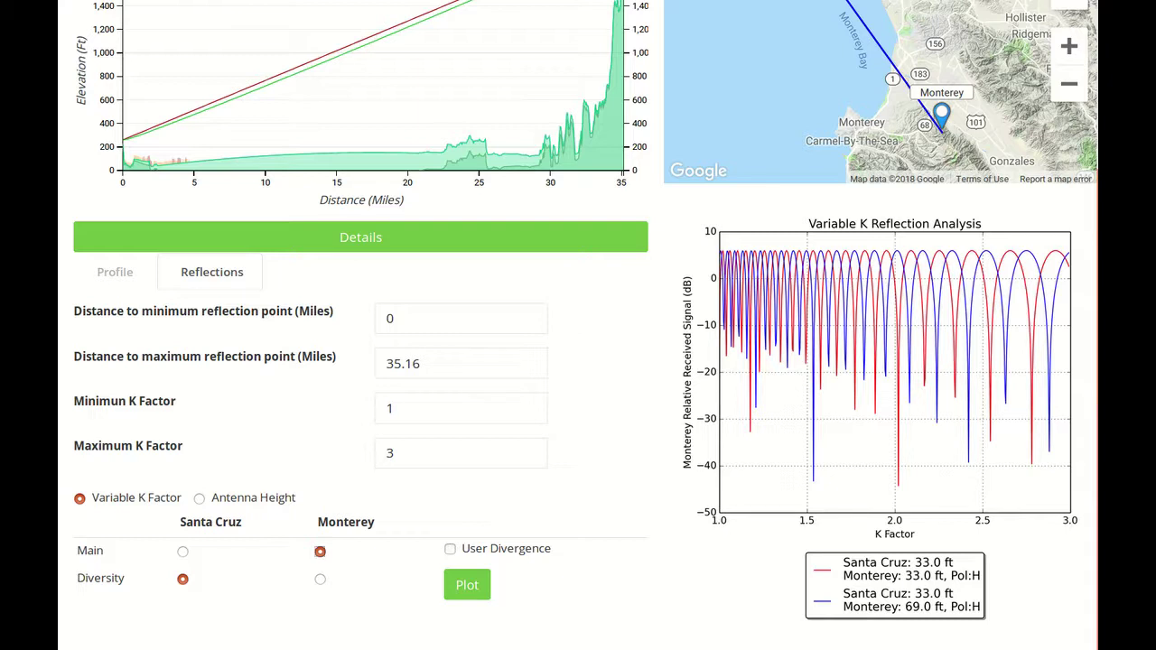
click(467, 586)
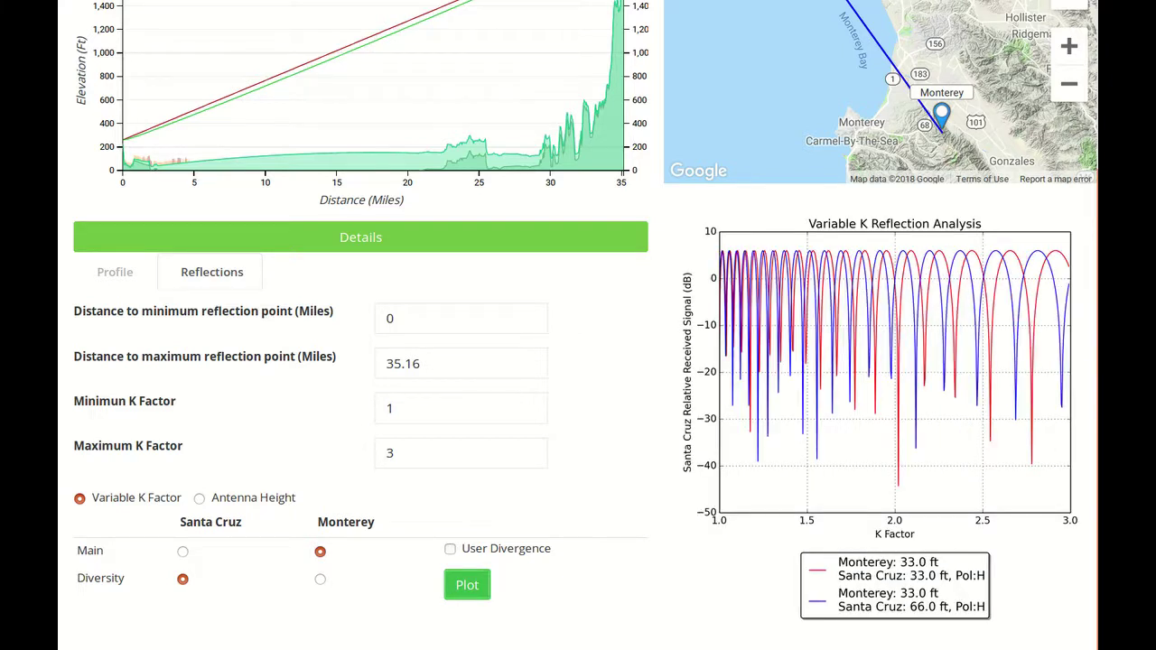
Set the Maximum K Factor to 1.5 and replot the variable K reflection analysis.
double_click(390, 453)
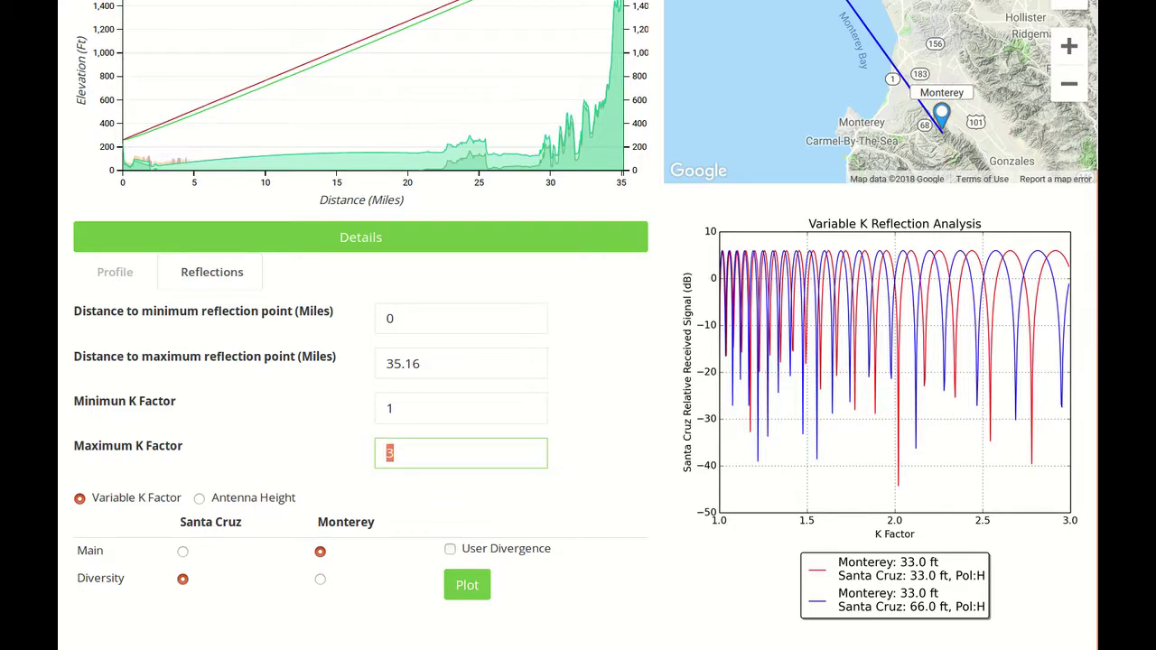
text(1.5)
key(Tab)
key(Tab)
key(Tab)
key(Tab)
key(Return)
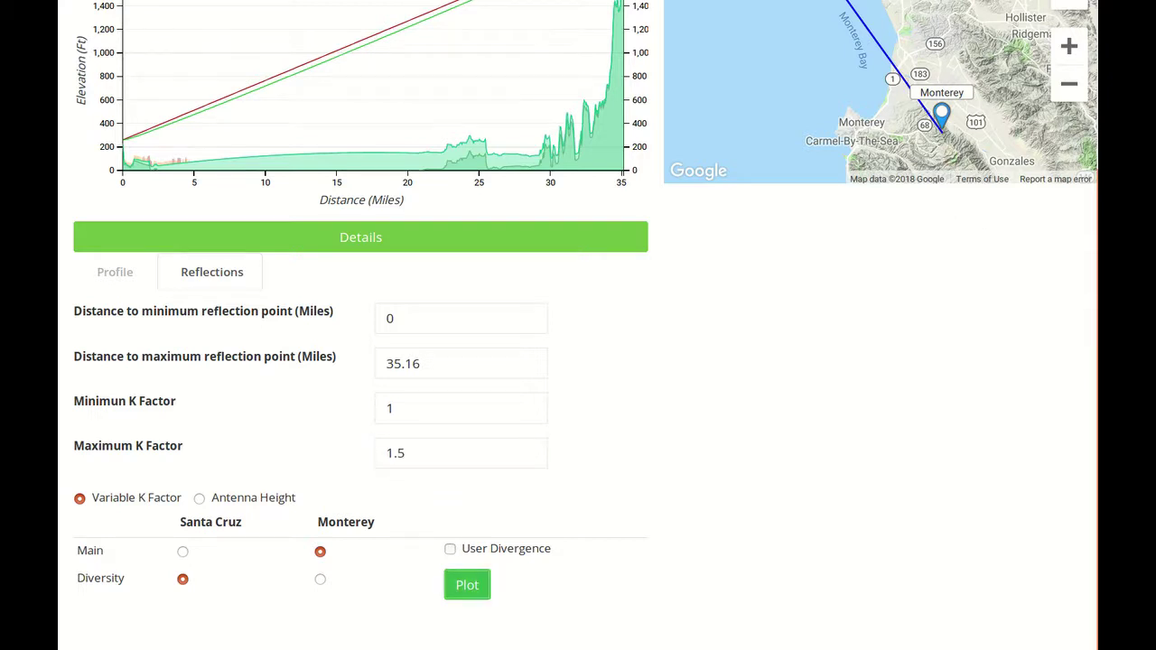
Set Santa Cruz's diversity antenna height to 68 ft in the profile parameters and replot the reflection analysis.
click(115, 272)
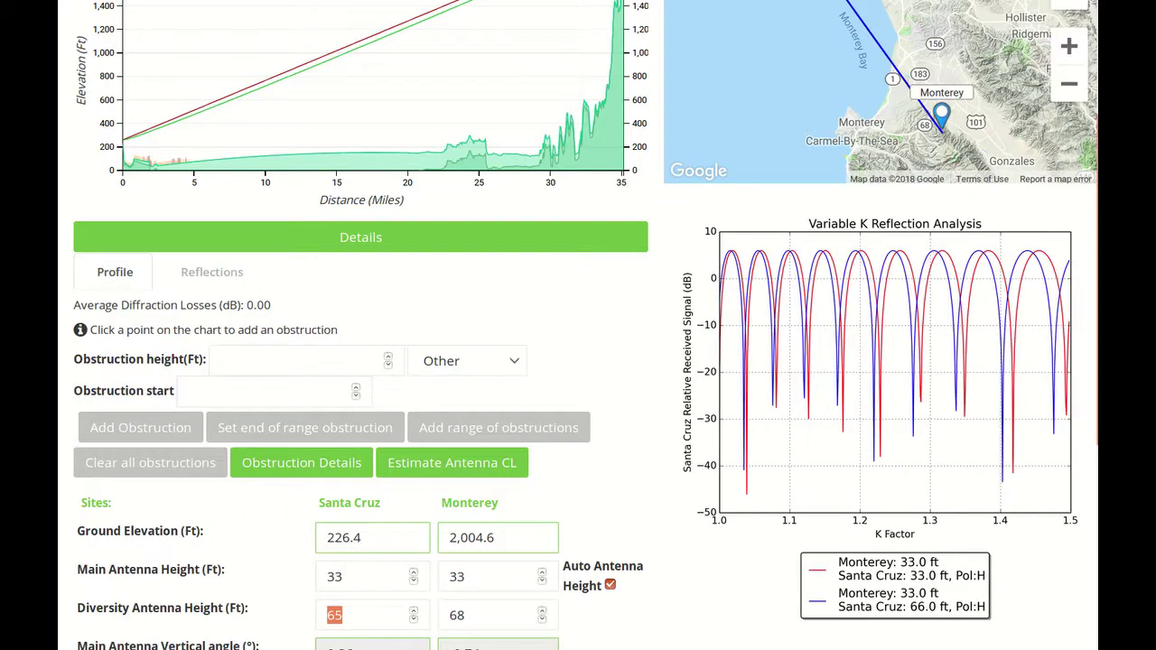
scroll(578, 325, down, 1)
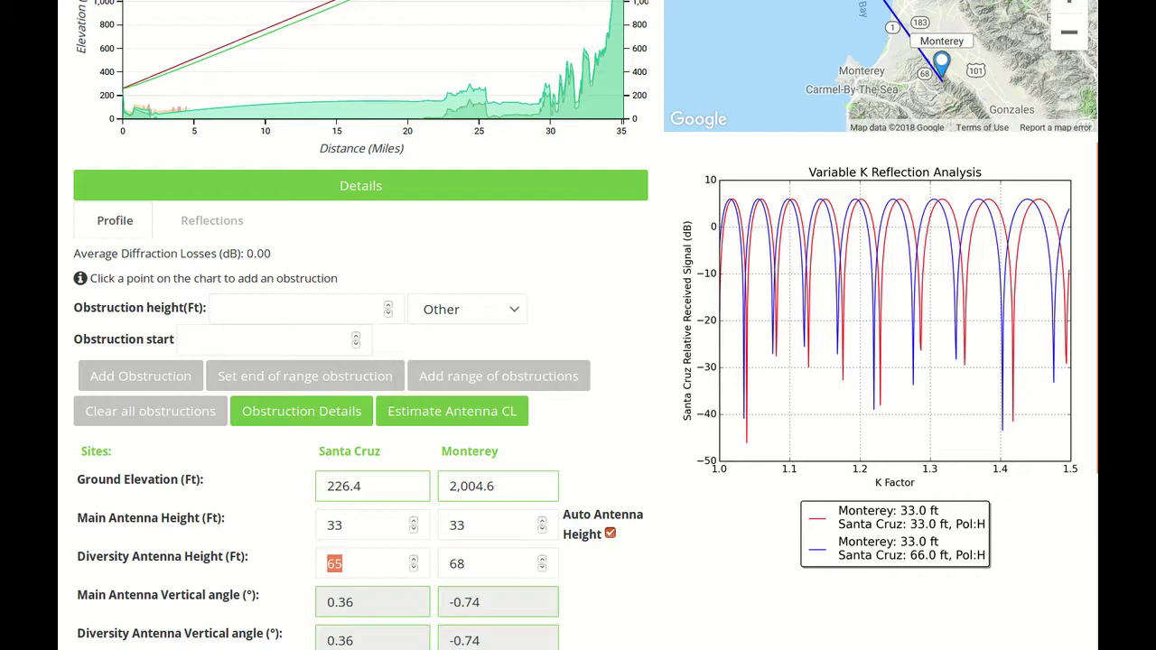
text(68)
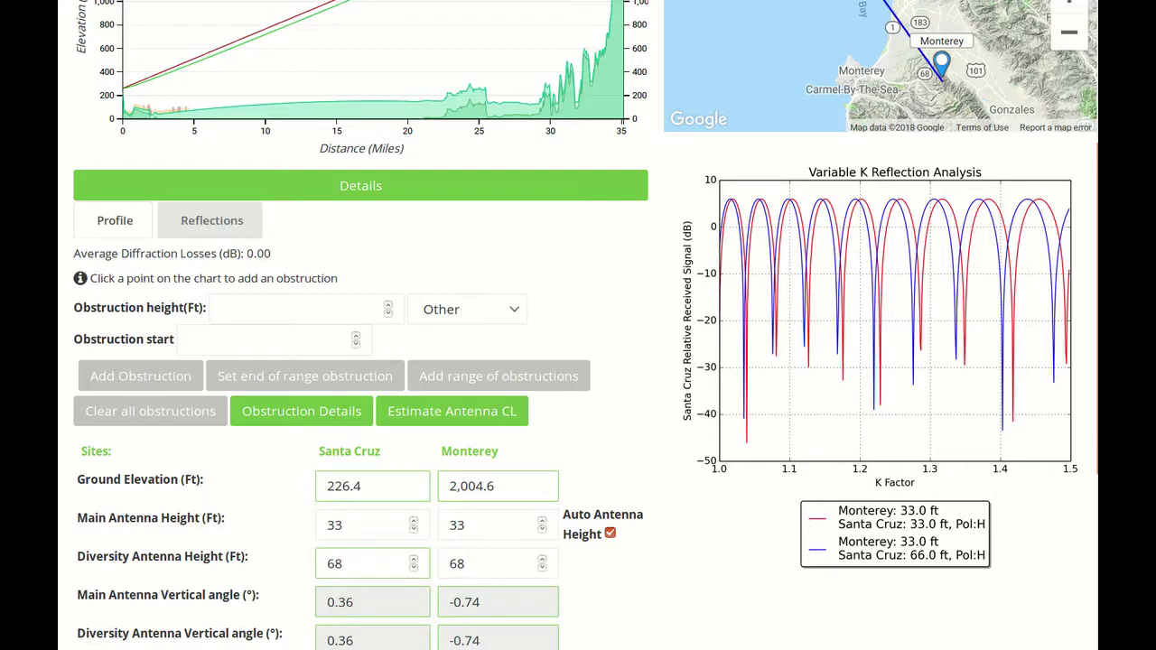
click(211, 221)
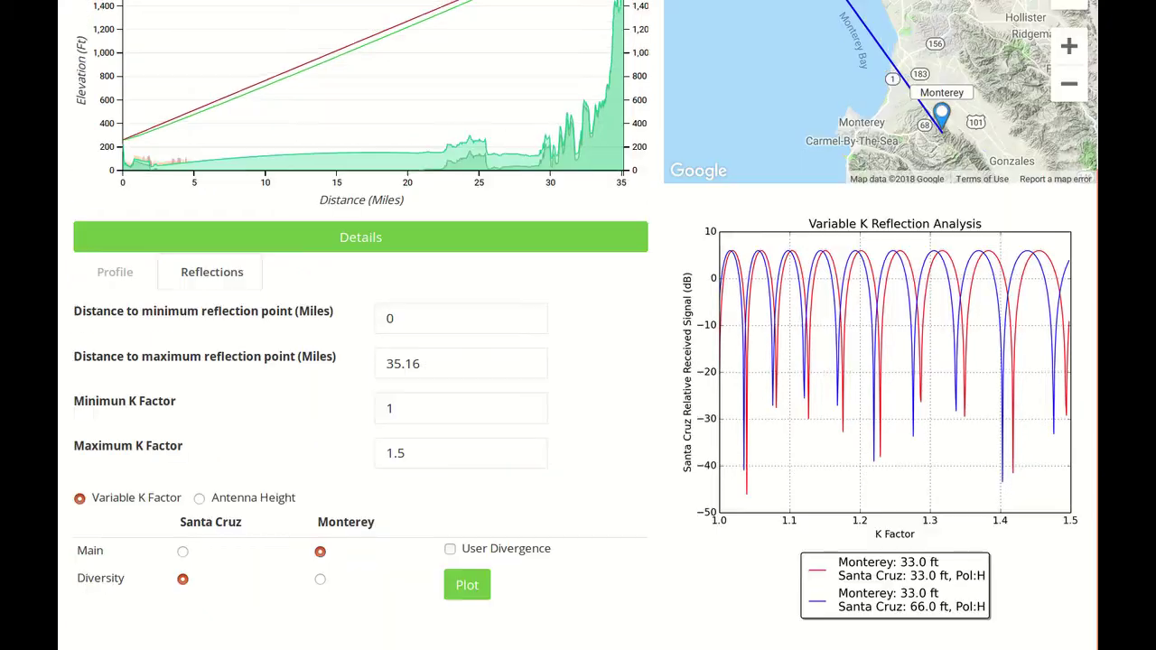
click(467, 584)
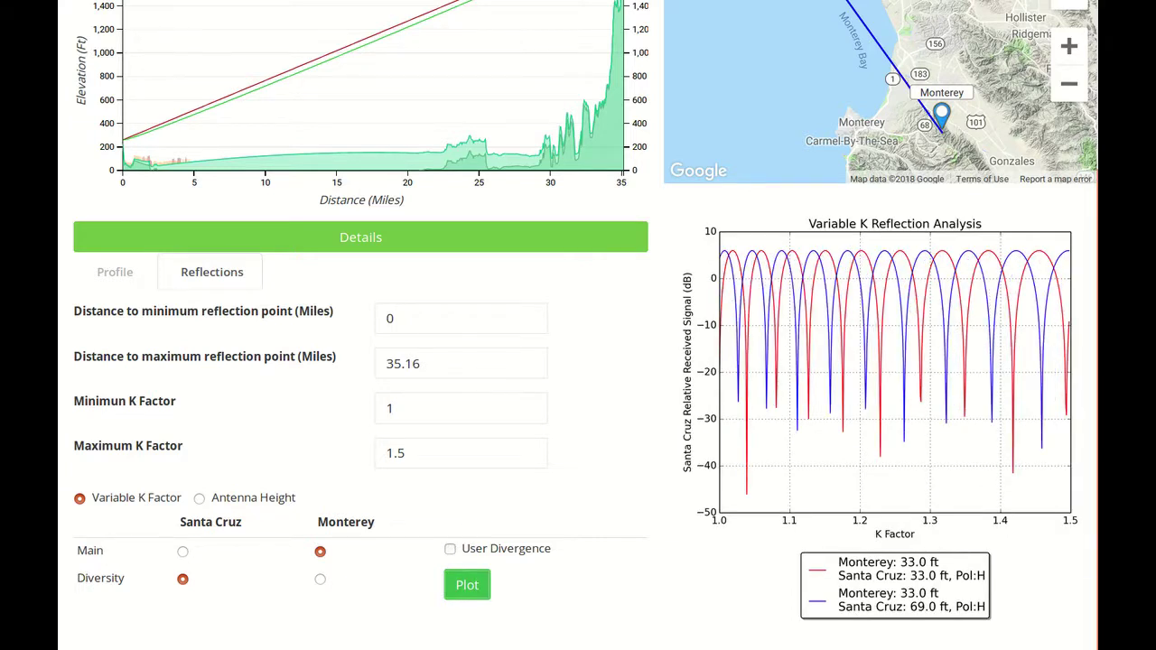
Set the Maximum K Factor back to 3 and replot the reflections with Santa Cruz's adjusted diversity antenna.
drag(408, 453, 383, 454)
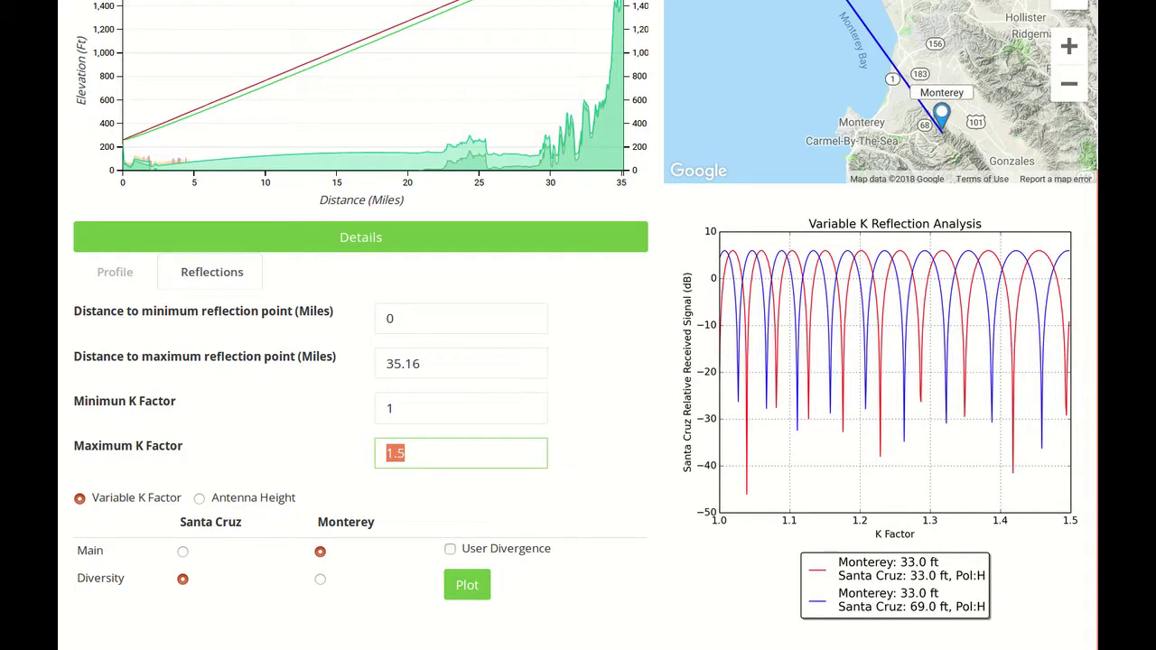
text(3)
click(467, 584)
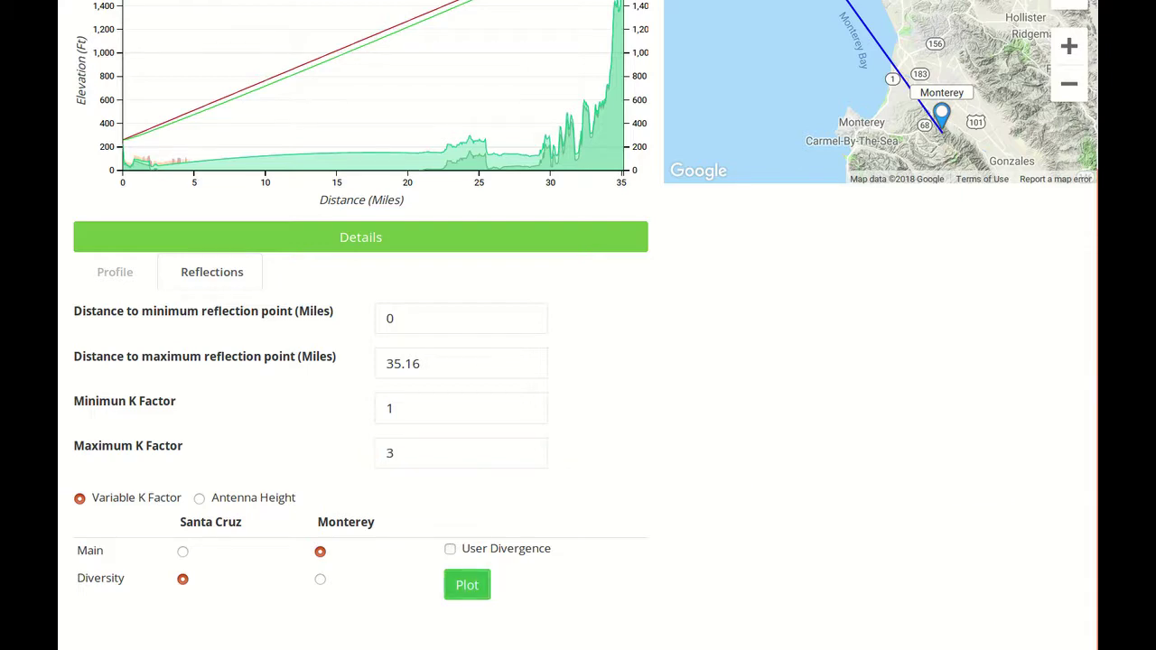
scroll(585, 325, up, 2)
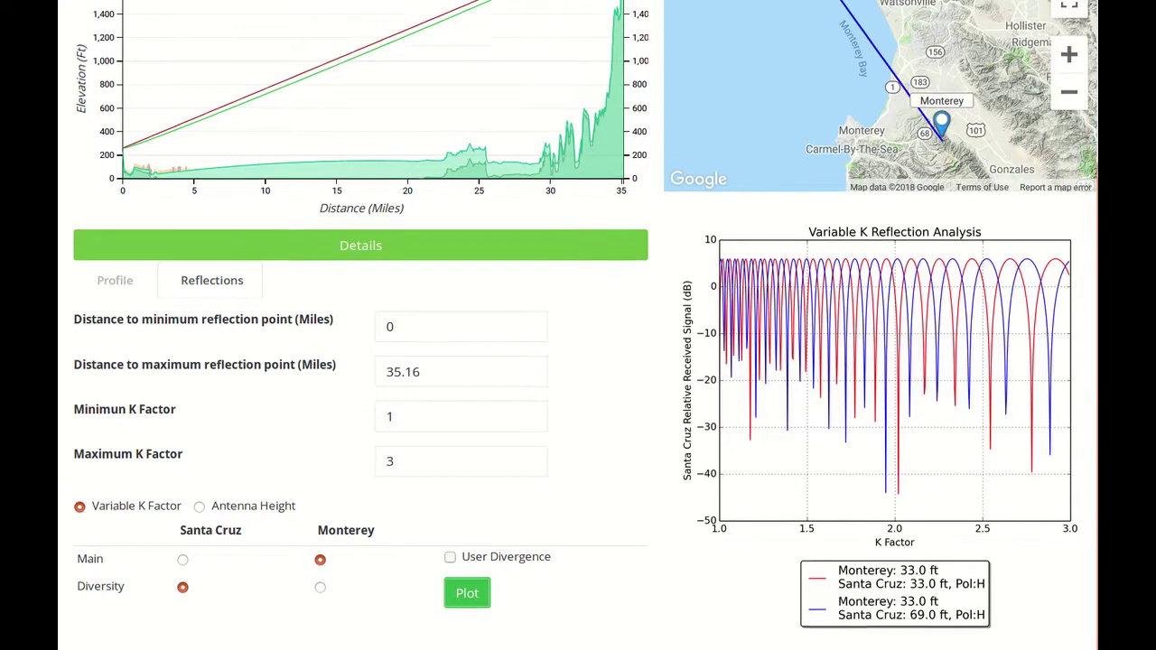
scroll(585, 325, up, 1)
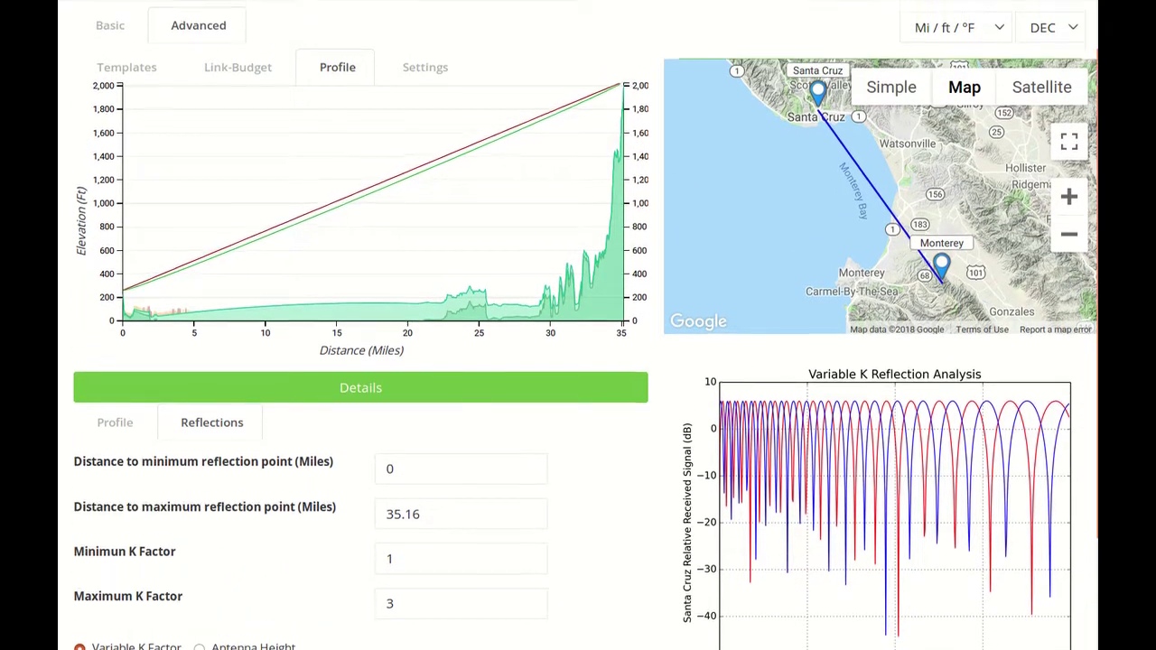